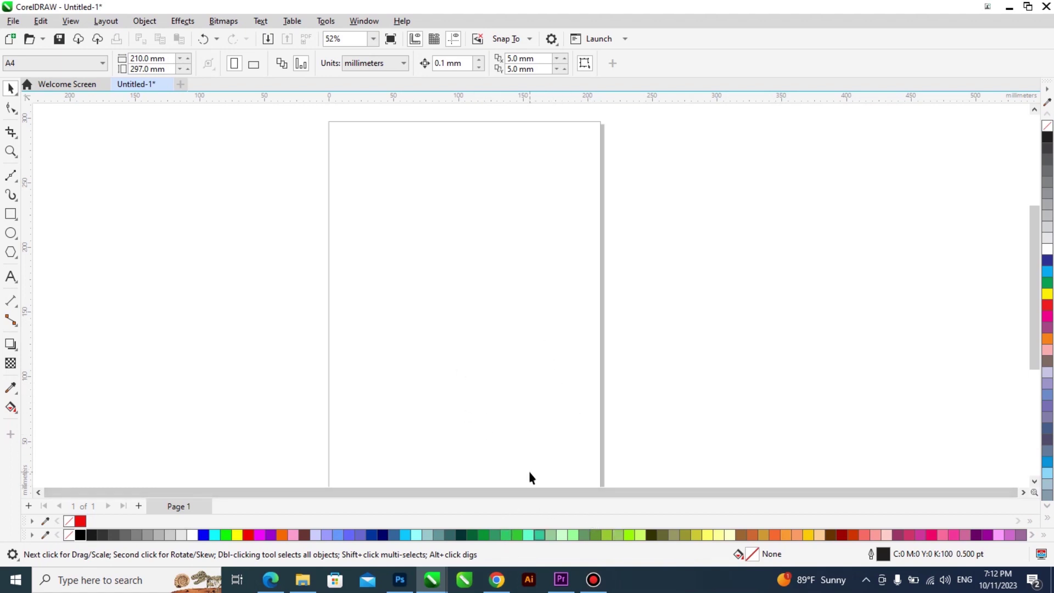
# Browse the Logo folder in File Explorer, select the airtel logo image, then return to CorelDRAW
pyautogui.click(303, 580)
pyautogui.click(581, 165)
pyautogui.click(812, 163)
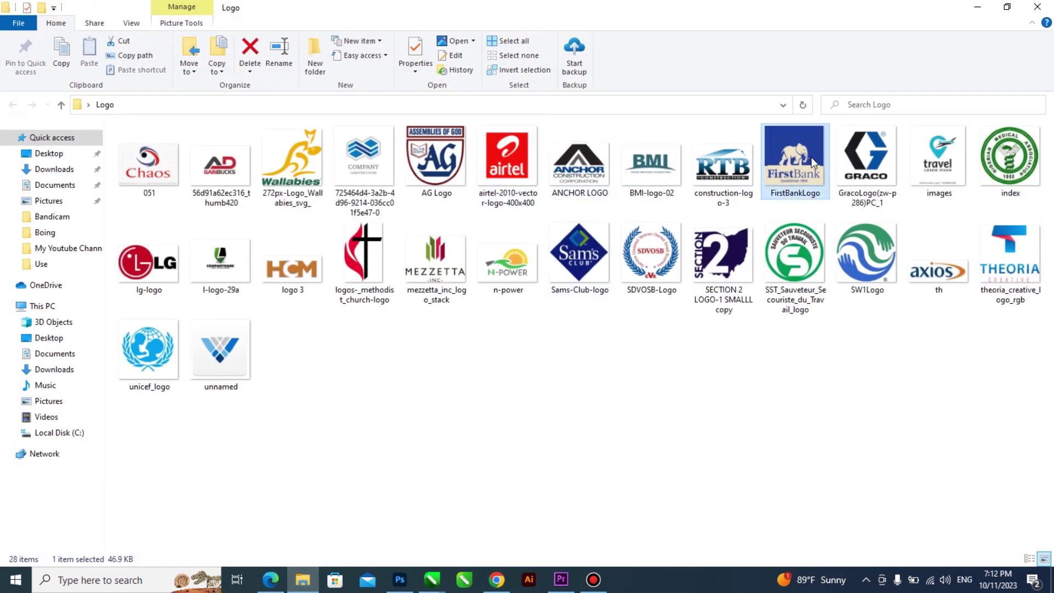
pyautogui.click(505, 154)
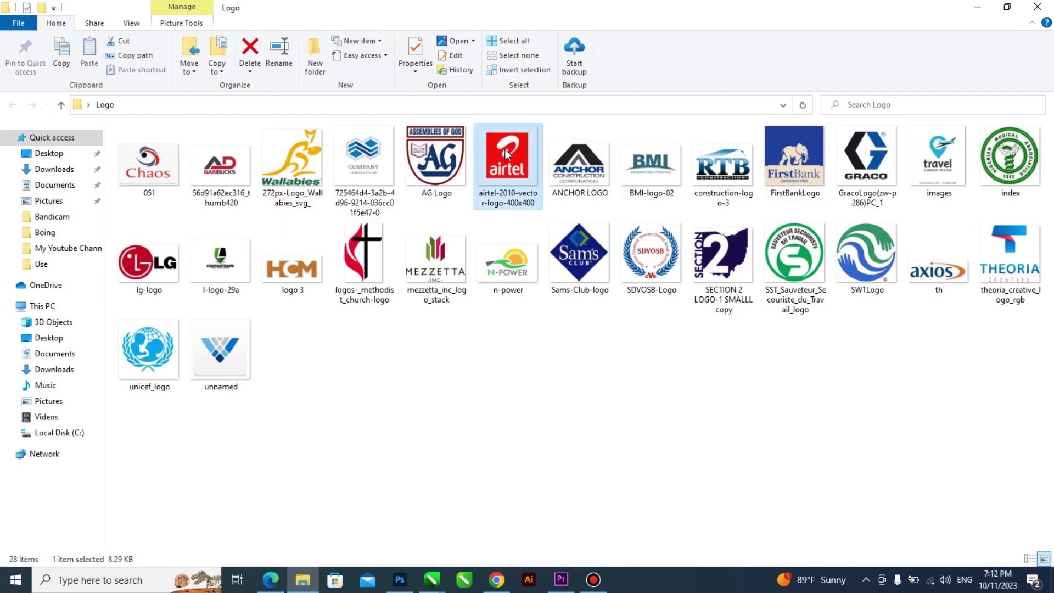
pyautogui.click(977, 12)
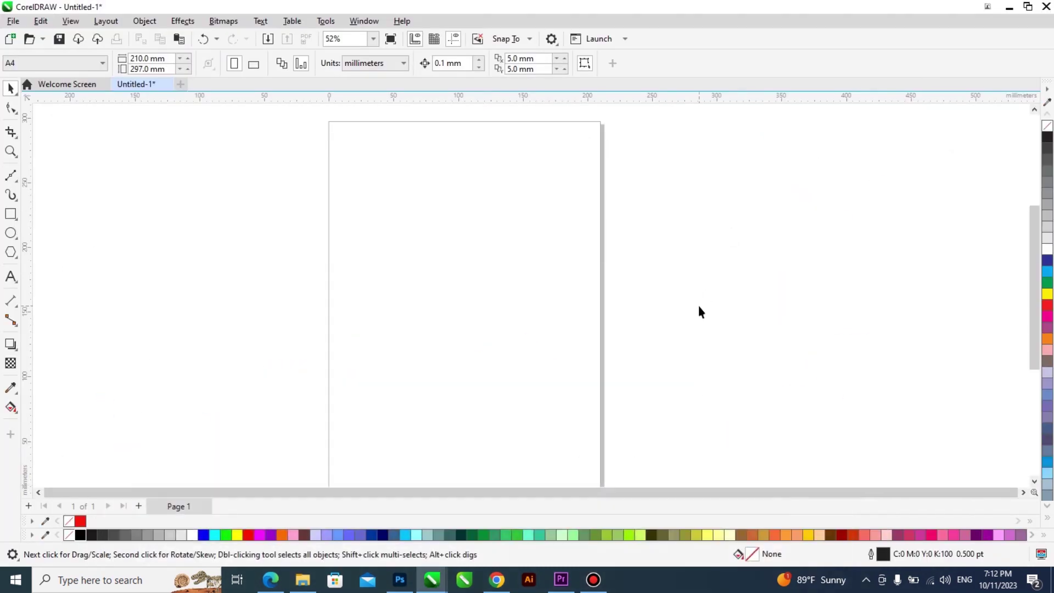
# Paste the airtel logo and start a Bézier outline from the swirl's left tip around its right curve
pyautogui.hotkey('ctrl', 'v')
pyautogui.scroll(2, 525, 290)
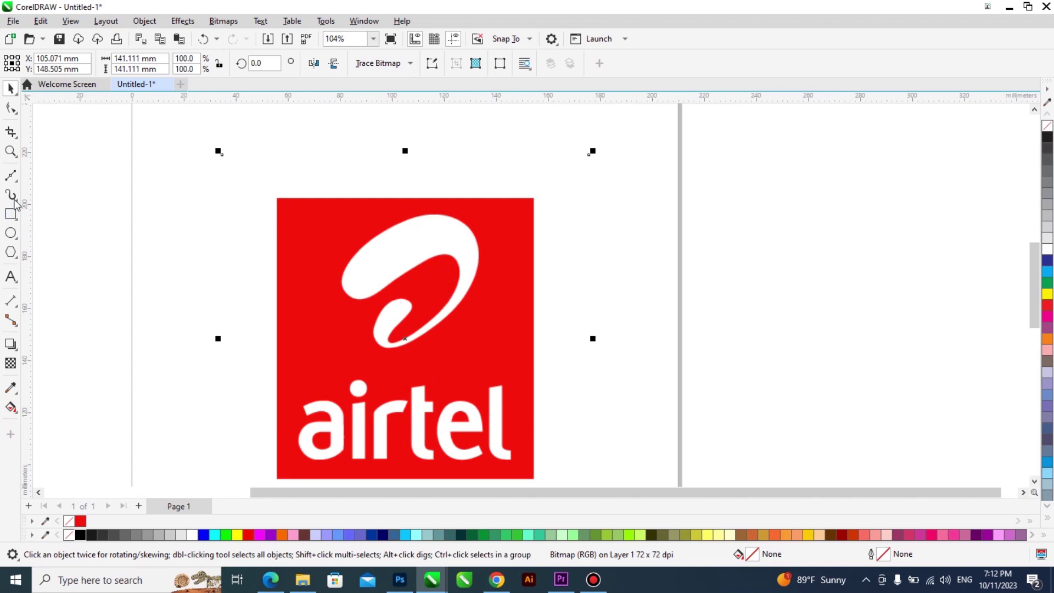
pyautogui.click(12, 182)
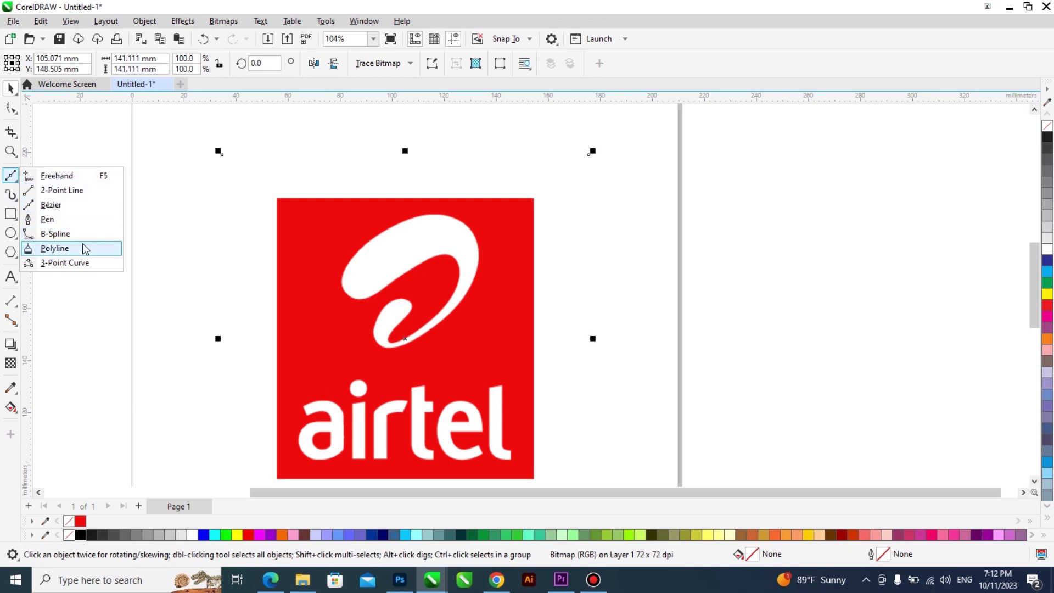
pyautogui.click(78, 205)
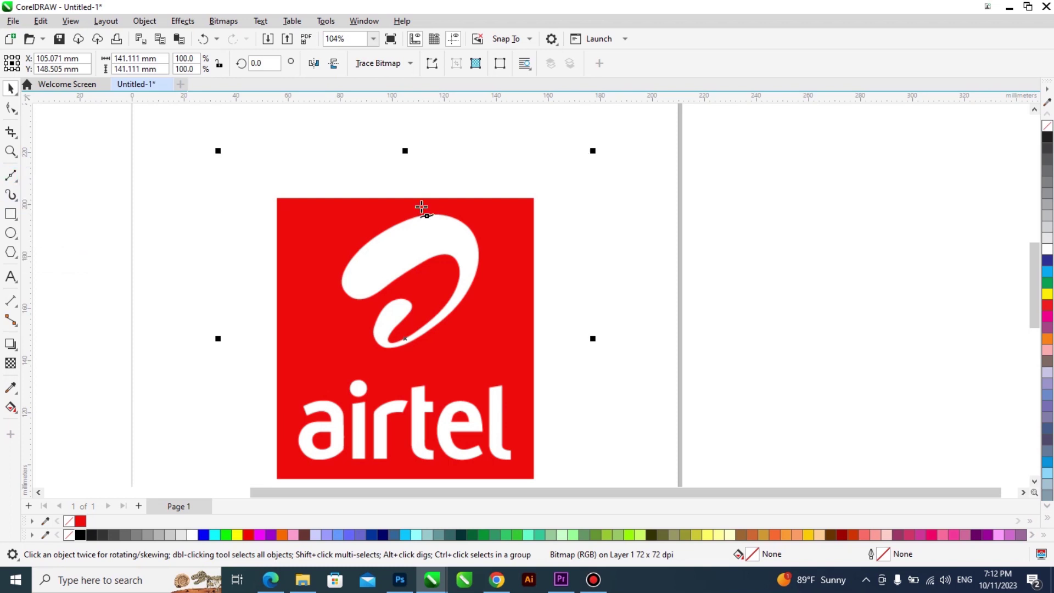
pyautogui.scroll(5, 423, 219)
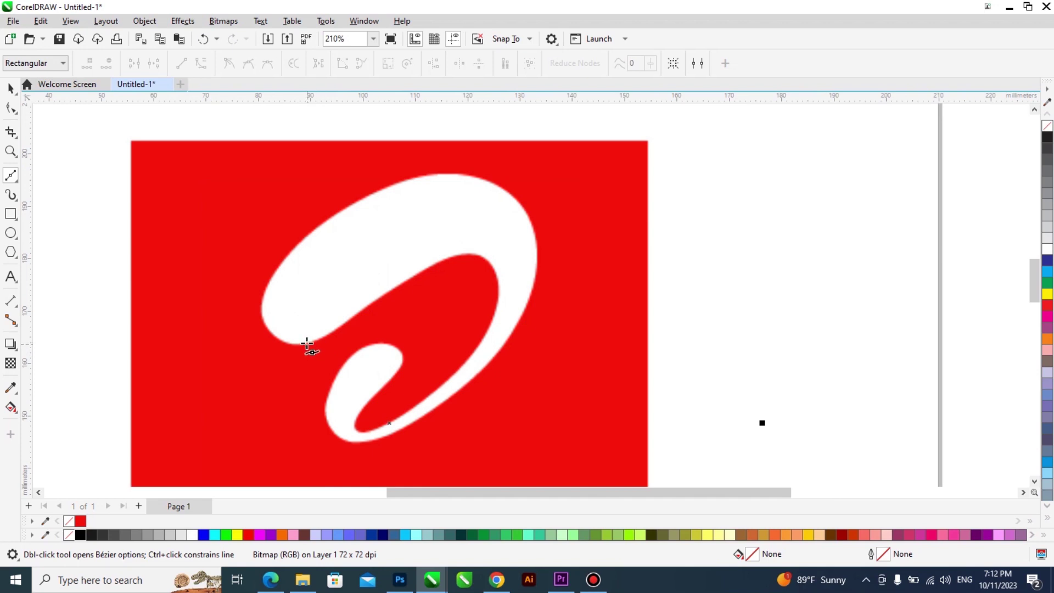
pyautogui.click(263, 307)
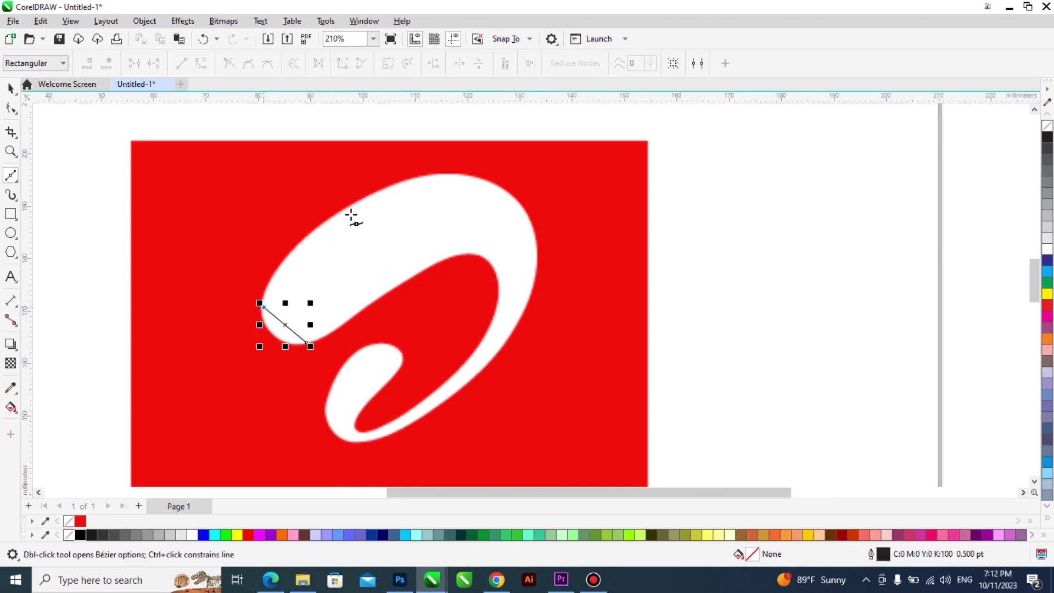
pyautogui.click(311, 235)
pyautogui.click(404, 181)
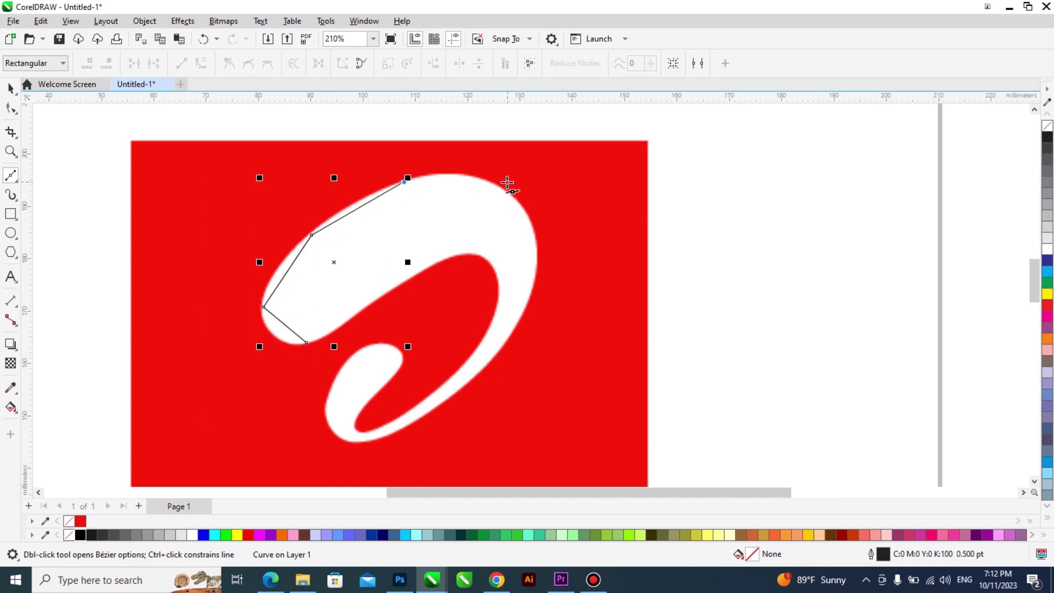
pyautogui.click(505, 192)
pyautogui.click(536, 258)
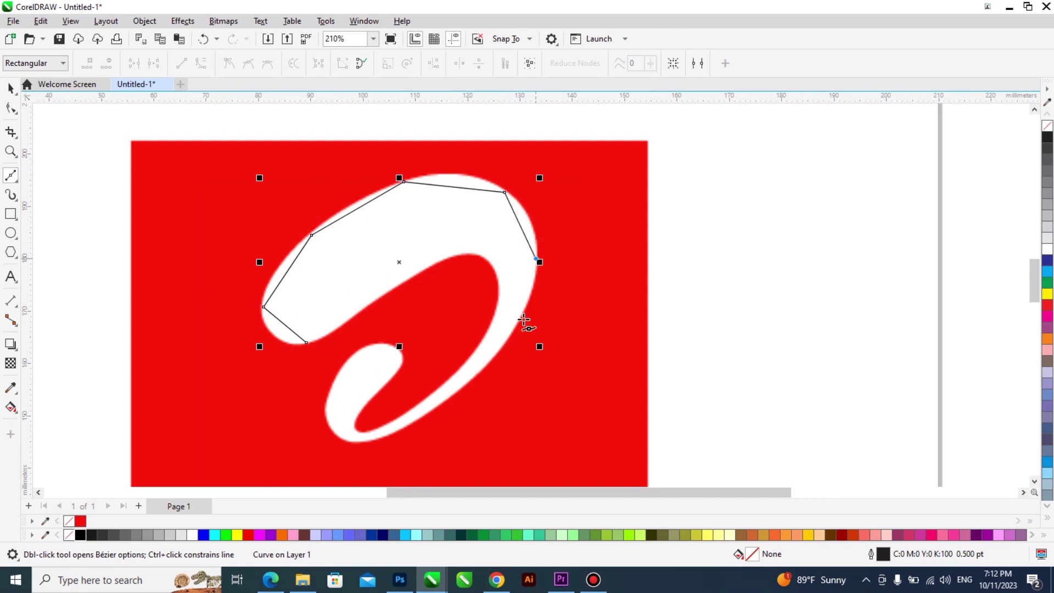
# Continue the outline down the lower edge, around the inner hook and along the upper loop's inner edge
pyautogui.click(449, 395)
pyautogui.click(385, 437)
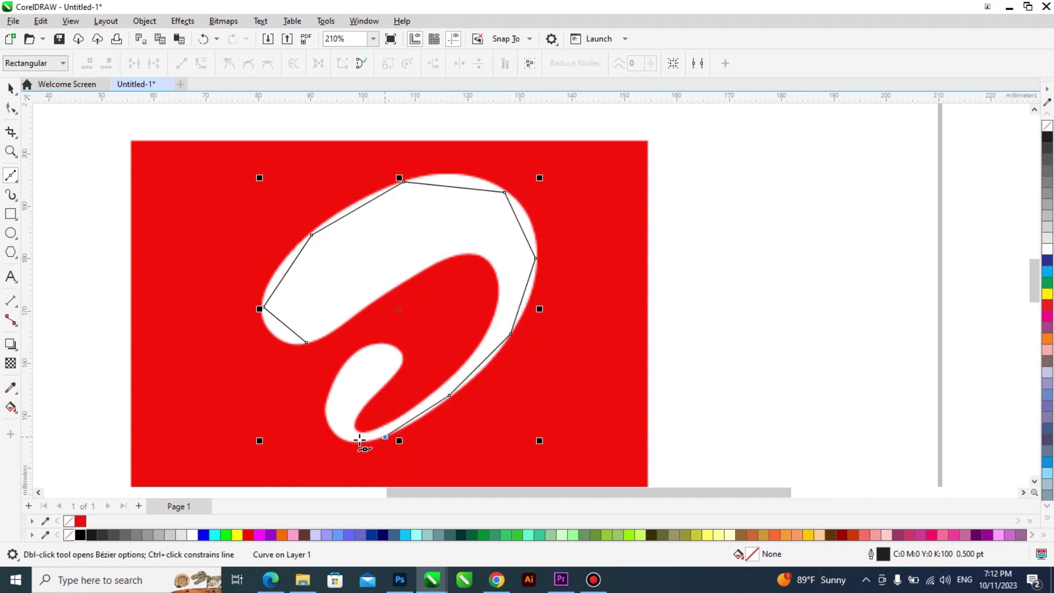
pyautogui.click(325, 410)
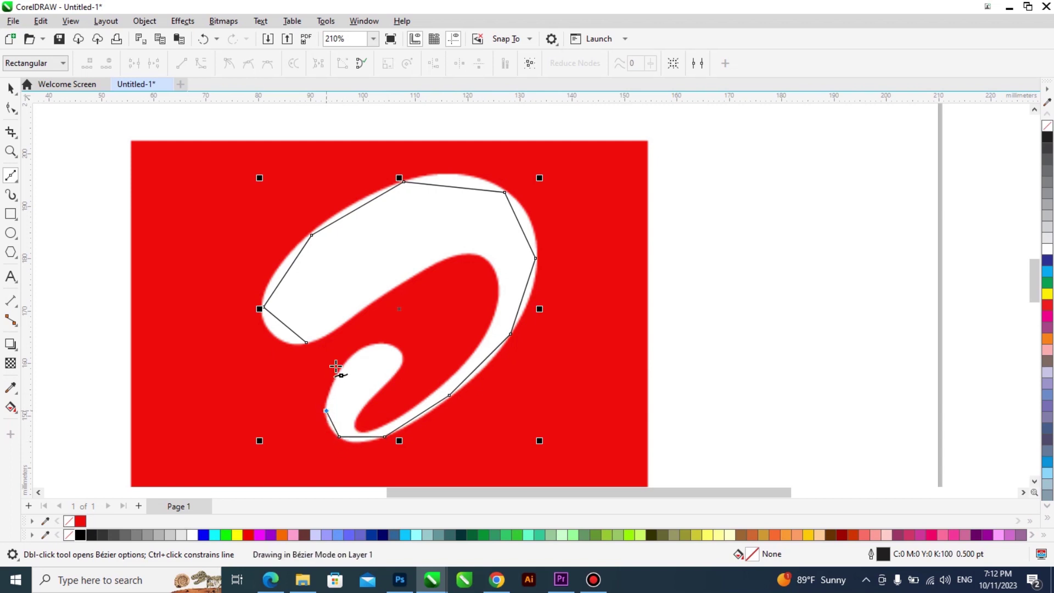
pyautogui.click(377, 344)
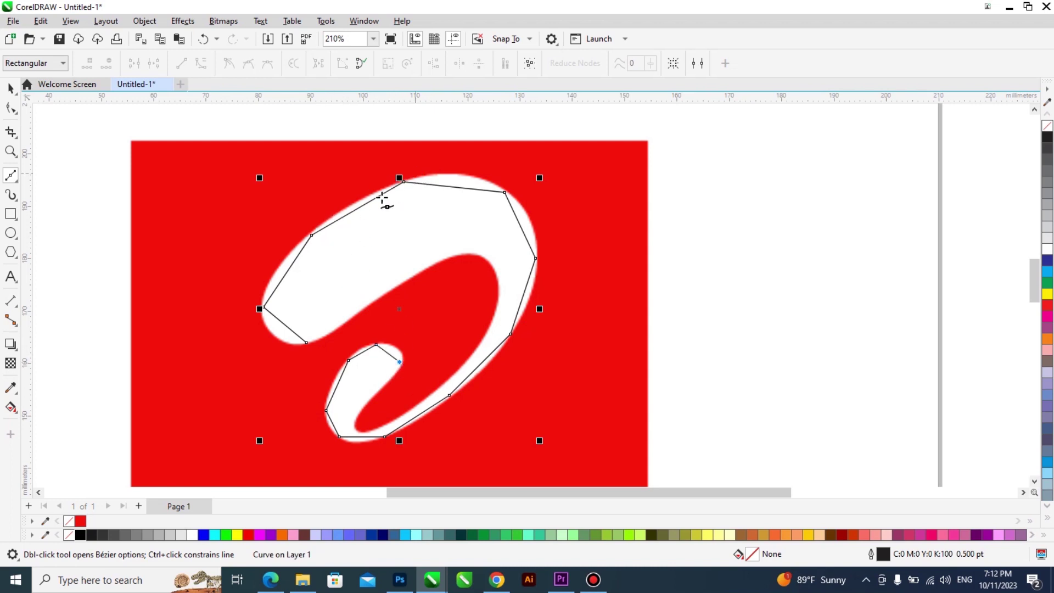
pyautogui.click(372, 400)
pyautogui.scroll(4, 372, 400)
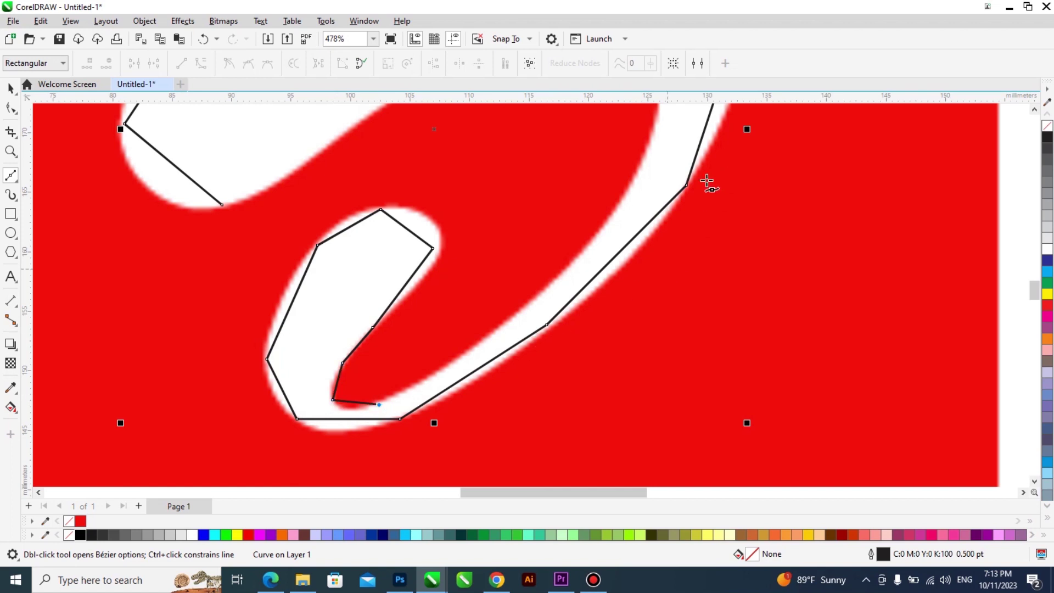
pyautogui.click(542, 293)
pyautogui.scroll(-3, 481, 313)
pyautogui.scroll(2, 534, 315)
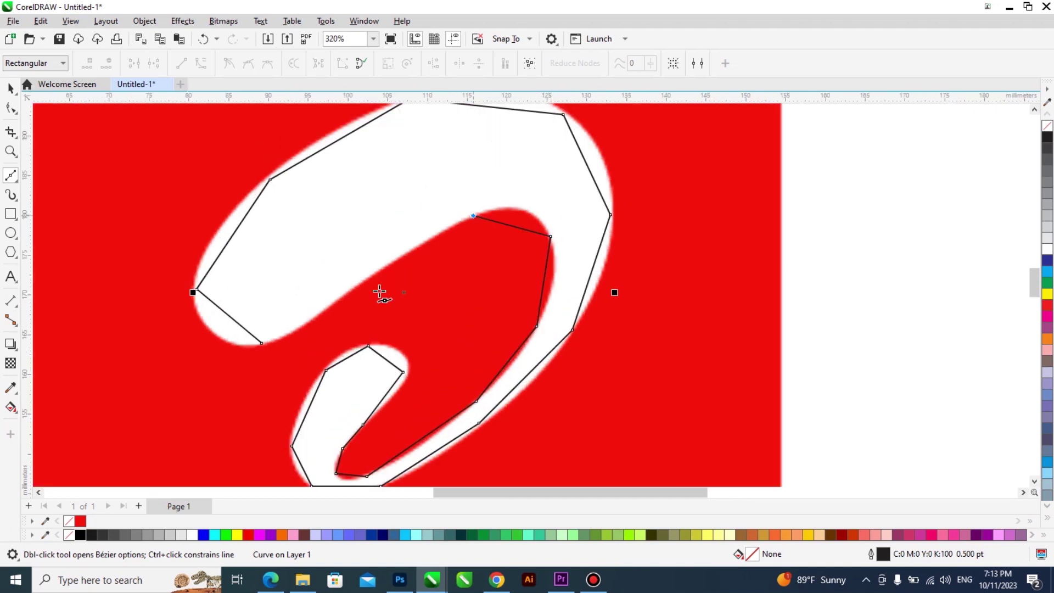
pyautogui.click(350, 291)
# Using the Shape tool, nudge the upper-right corner node onto the swirl's edge
pyautogui.click(11, 110)
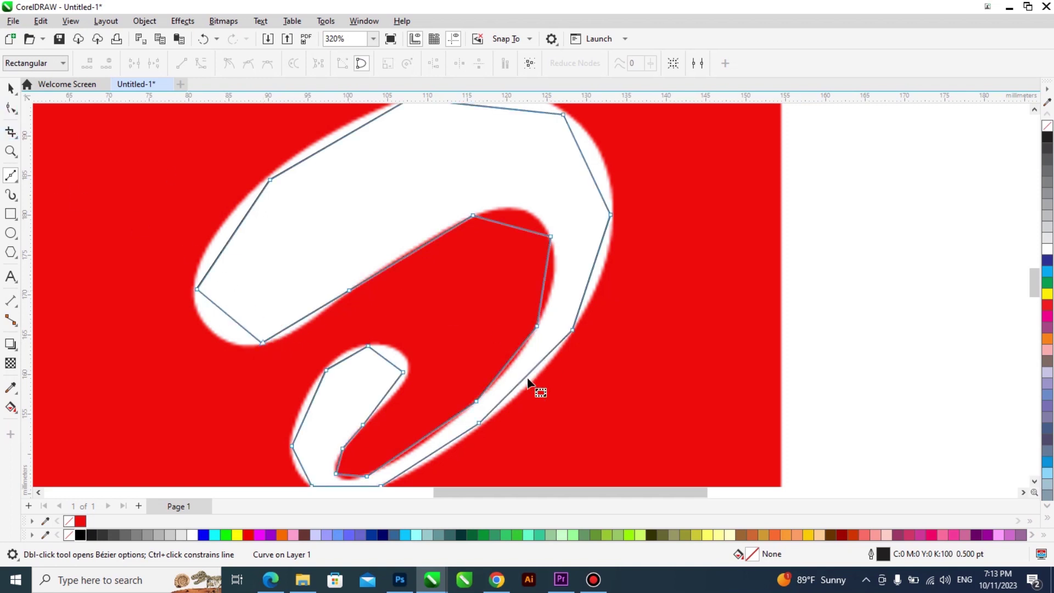
pyautogui.scroll(-2, 543, 308)
pyautogui.scroll(3, 557, 219)
pyautogui.scroll(2, 552, 211)
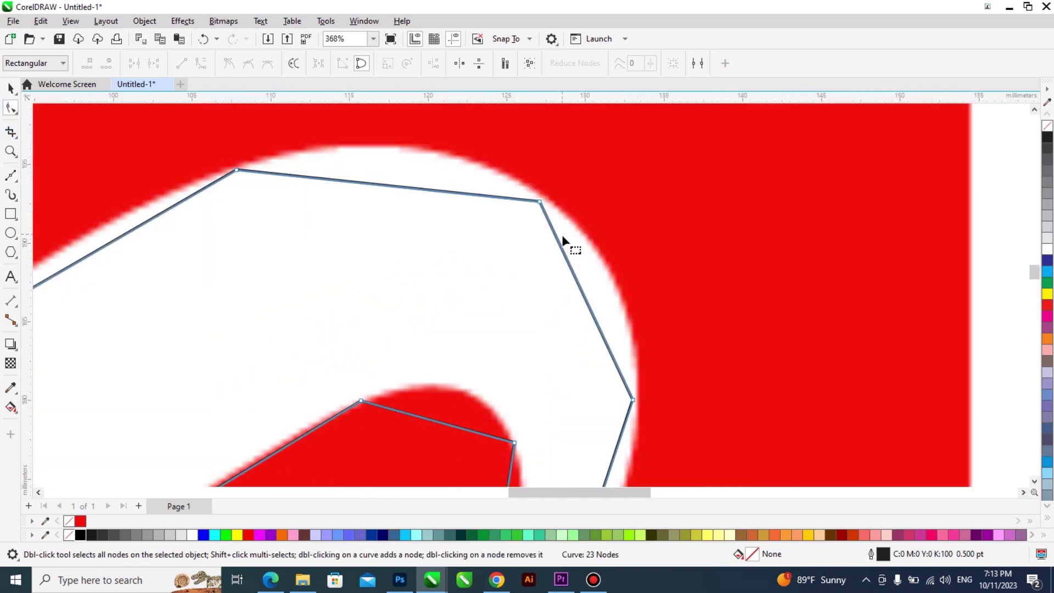
pyautogui.scroll(-2, 565, 242)
pyautogui.scroll(2, 555, 213)
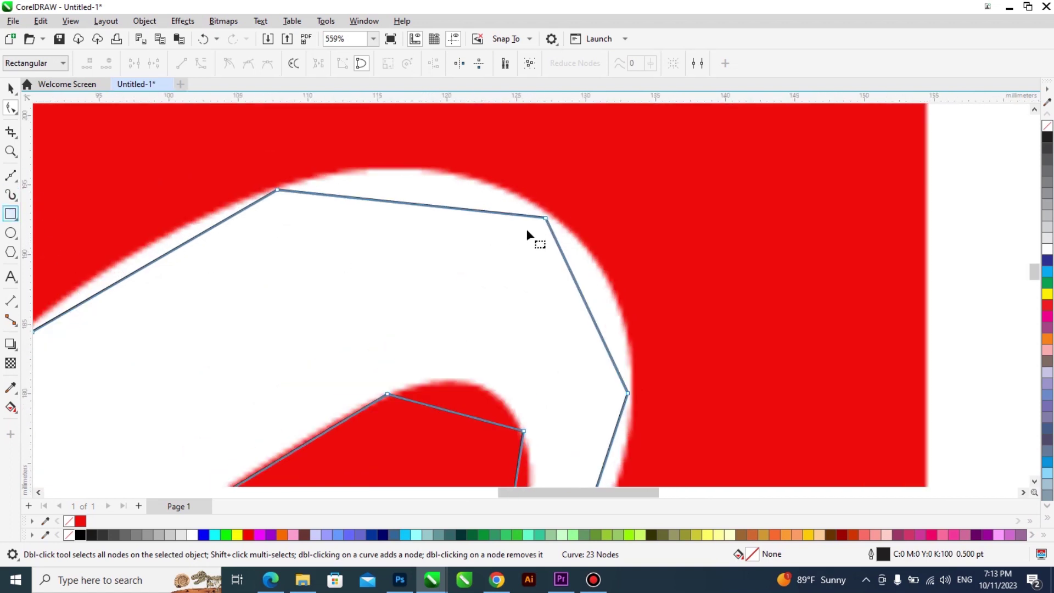
pyautogui.scroll(1, 552, 208)
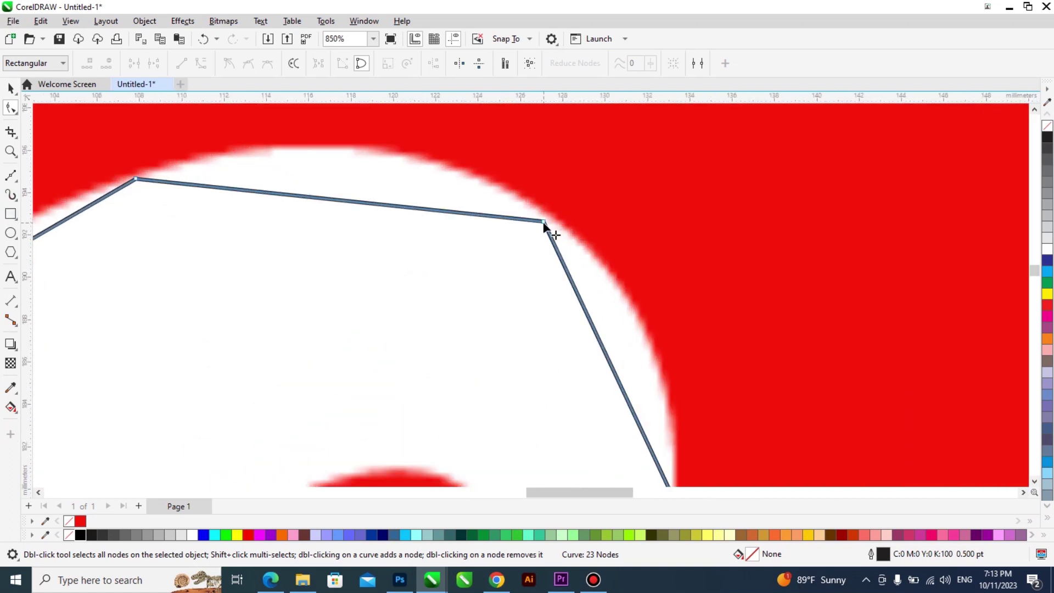
pyautogui.scroll(2, 543, 222)
pyautogui.moveTo(545, 224); pyautogui.dragTo(541, 207)
pyautogui.scroll(-2, 496, 247)
pyautogui.scroll(-1, 602, 418)
pyautogui.scroll(3, 567, 388)
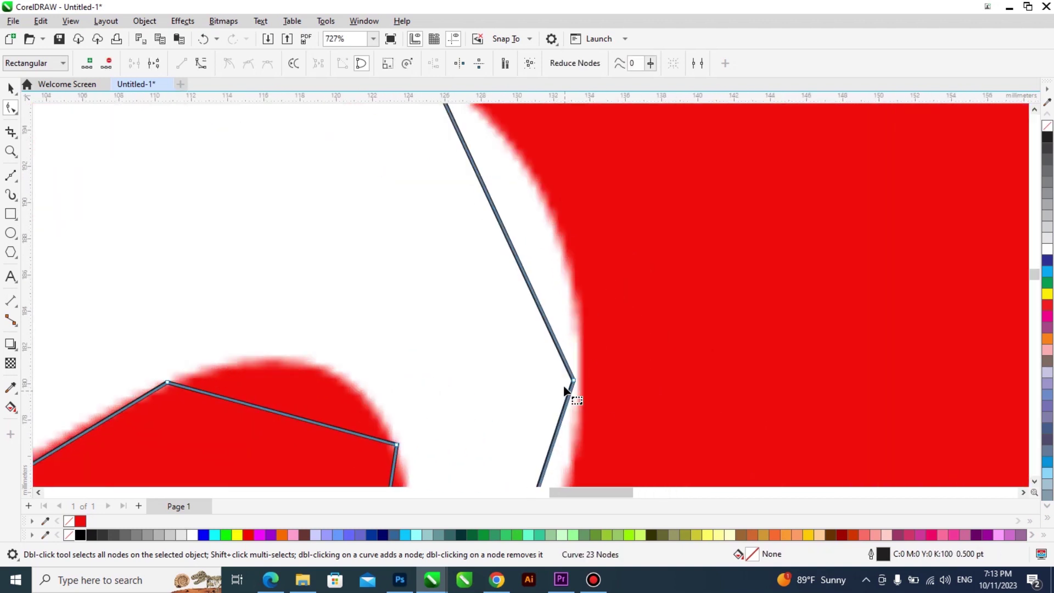
pyautogui.scroll(-1, 583, 389)
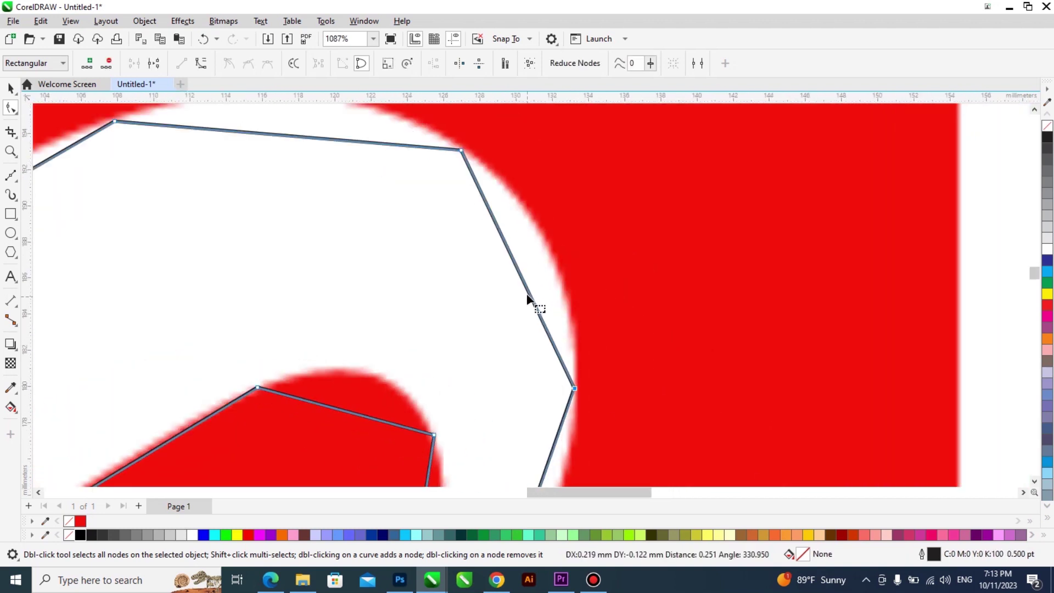
# Convert the right and top segments to curves and bend them outward to follow the swirl
pyautogui.rightClick(528, 292)
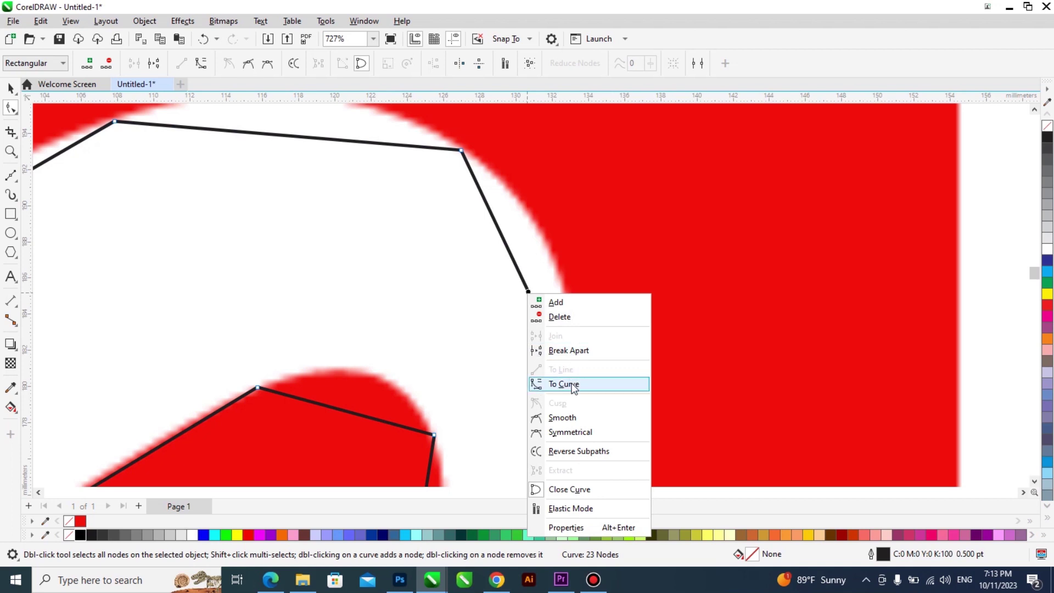
pyautogui.click(565, 383)
pyautogui.moveTo(523, 279); pyautogui.dragTo(550, 257)
pyautogui.scroll(-1, 604, 379)
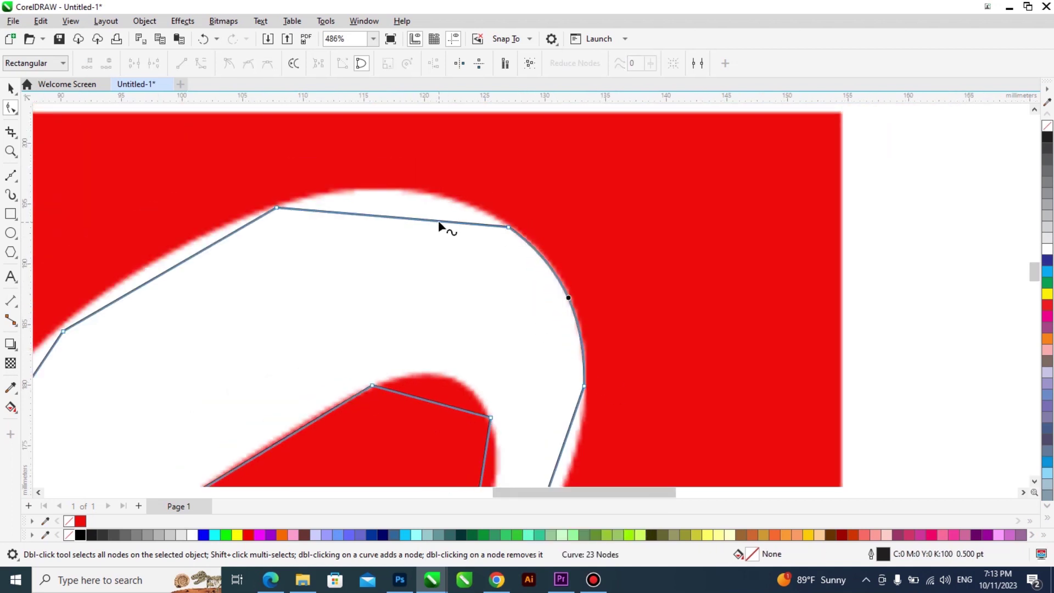
pyautogui.rightClick(438, 221)
pyautogui.click(479, 311)
pyautogui.moveTo(403, 218); pyautogui.dragTo(406, 191)
# Convert the upper-left segment to a curve and nudge the left node onto the swirl's edge
pyautogui.scroll(-1, 542, 245)
pyautogui.click(304, 269)
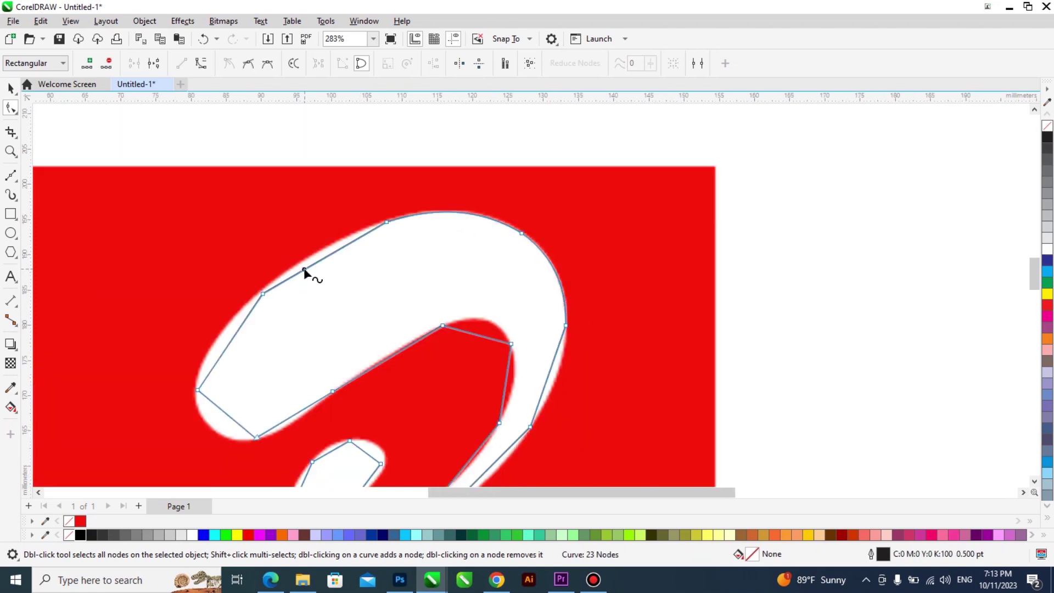
pyautogui.rightClick(304, 270)
pyautogui.click(359, 360)
pyautogui.scroll(1, 325, 258)
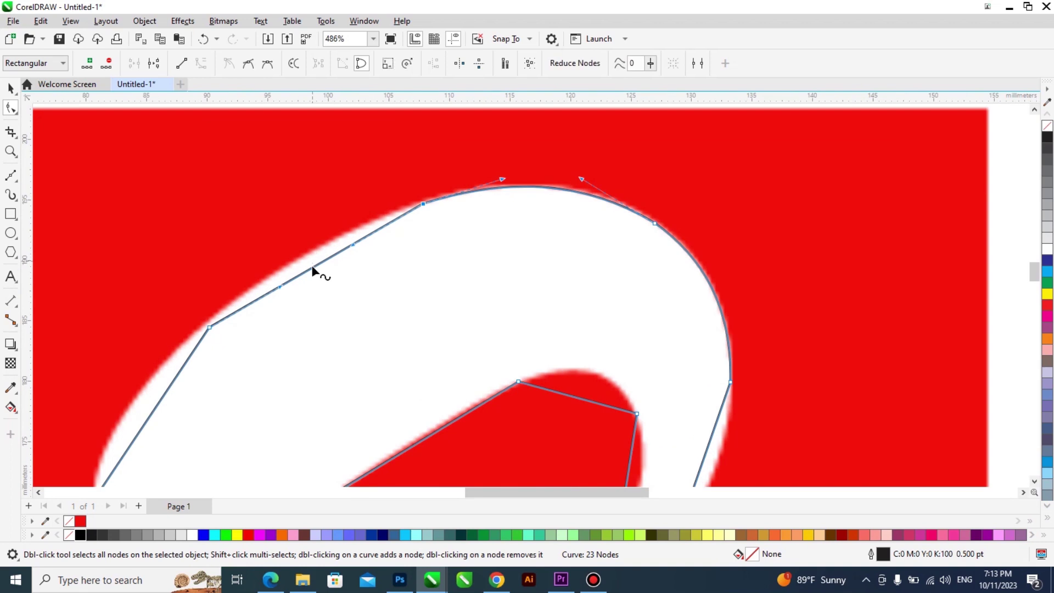
pyautogui.click(309, 253)
pyautogui.scroll(2, 204, 331)
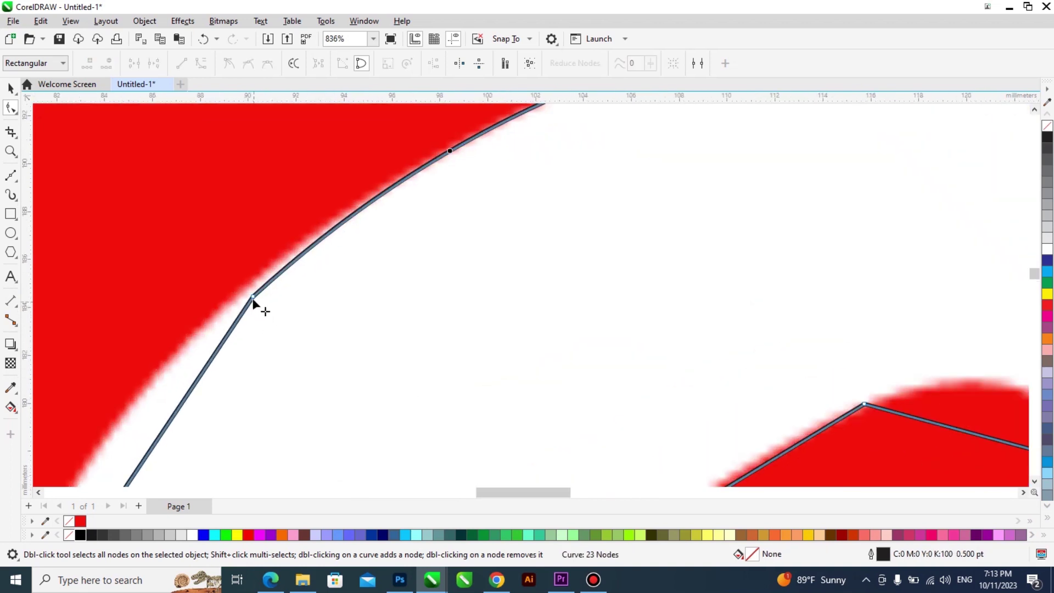
pyautogui.click(209, 327)
pyautogui.scroll(-1, 342, 262)
pyautogui.scroll(-1, 324, 288)
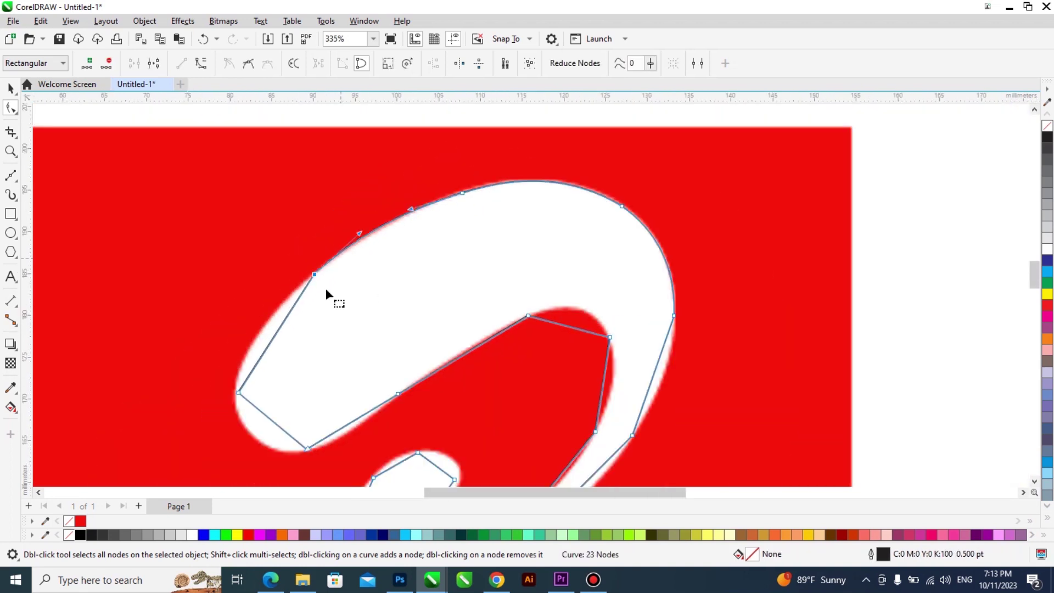
pyautogui.scroll(1, 245, 407)
pyautogui.moveTo(227, 378); pyautogui.dragTo(224, 372)
# Curve the left and lower-left segments into arcs matching the swirl's rounded left tip
pyautogui.scroll(1, 322, 267)
pyautogui.click(312, 283)
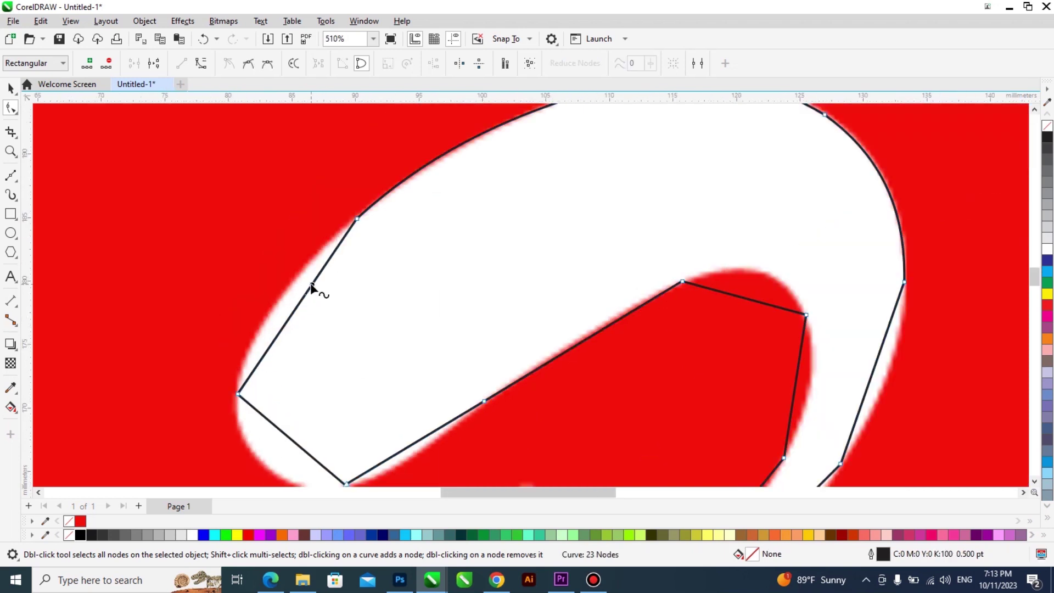
pyautogui.rightClick(312, 284)
pyautogui.click(340, 375)
pyautogui.scroll(1, 289, 313)
pyautogui.moveTo(291, 303); pyautogui.dragTo(263, 301)
pyautogui.scroll(-1, 336, 251)
pyautogui.scroll(-1, 331, 448)
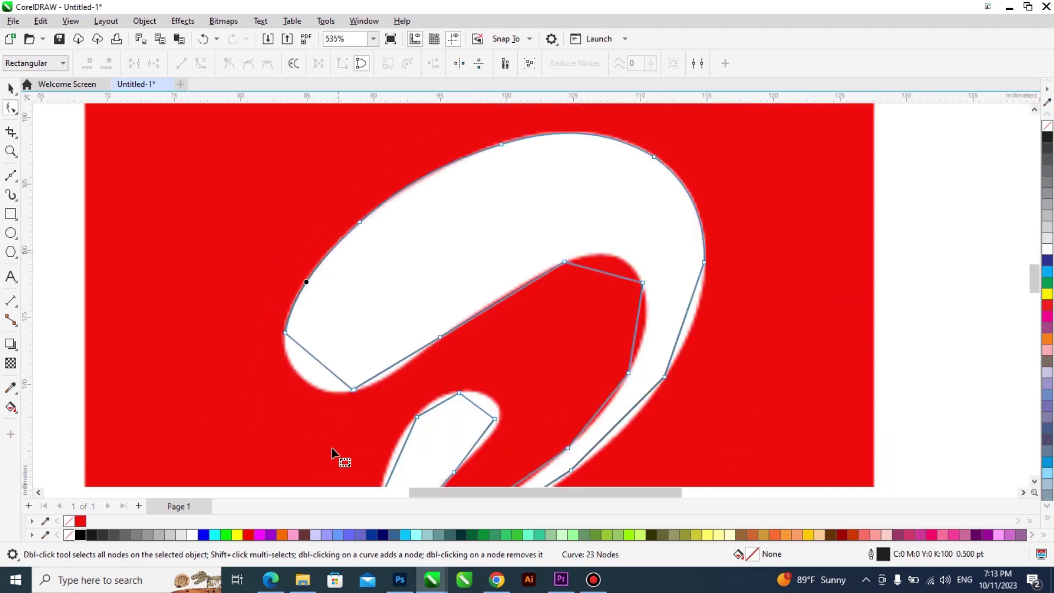
pyautogui.scroll(1, 369, 381)
pyautogui.moveTo(354, 384); pyautogui.dragTo(350, 385)
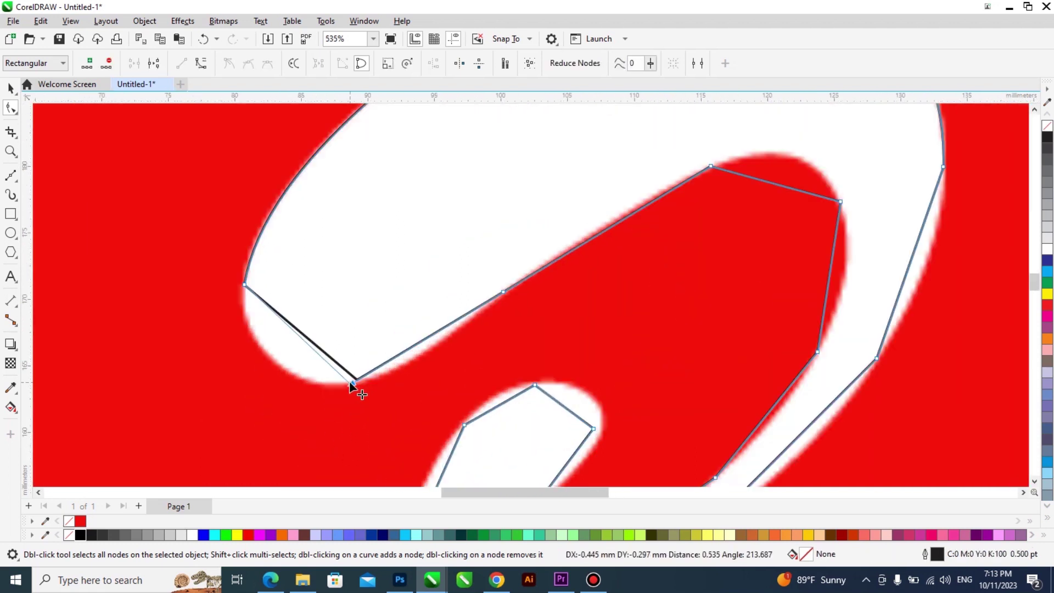
pyautogui.rightClick(307, 346)
pyautogui.click(365, 188)
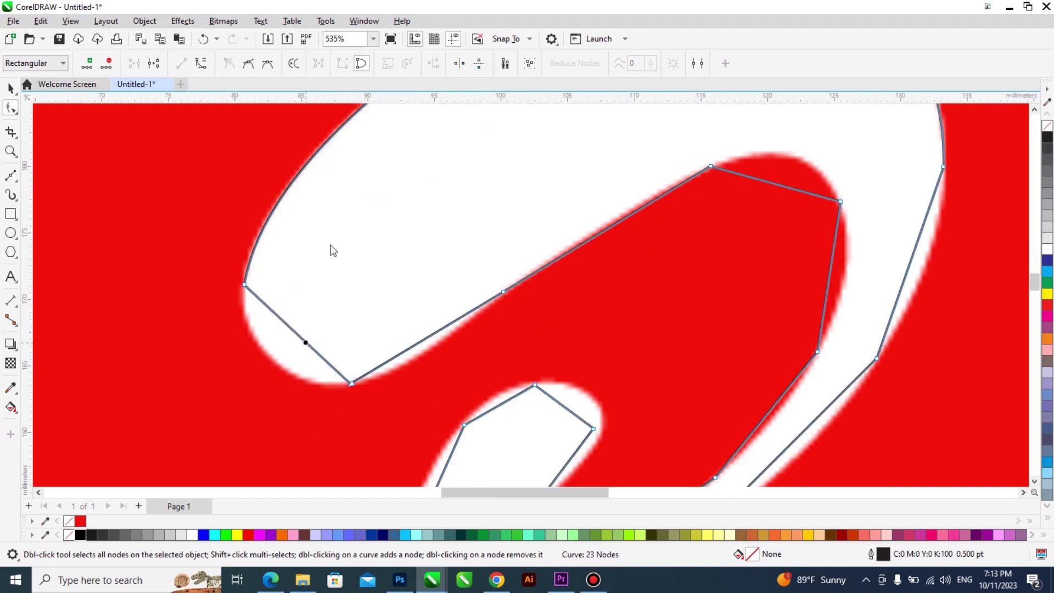
pyautogui.moveTo(300, 339); pyautogui.dragTo(276, 362)
# Convert the straight outer and upper edge segments to curves and bend them along the swirl's edge
pyautogui.rightClick(447, 327)
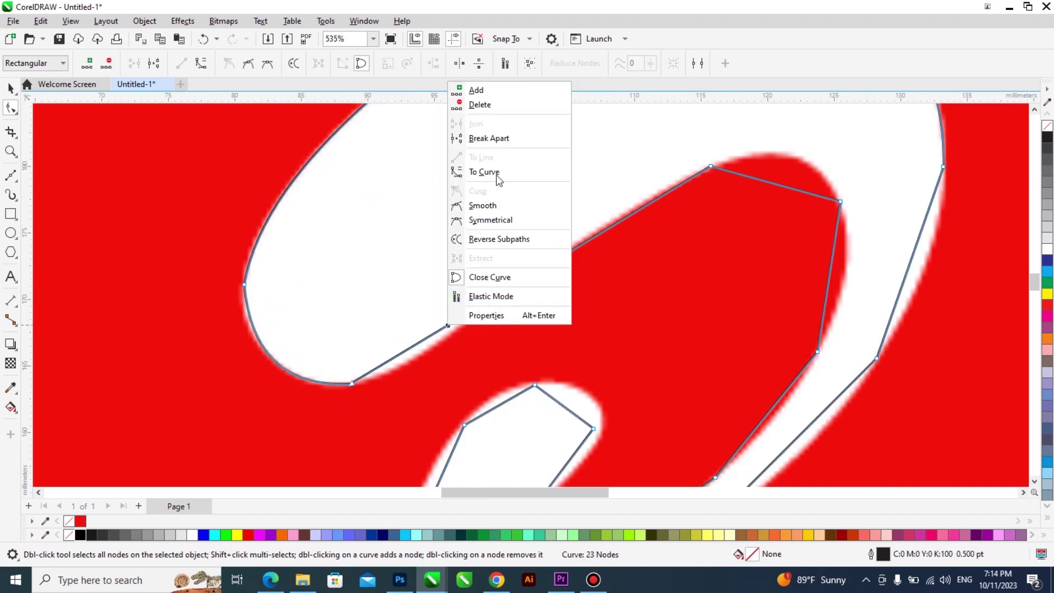
pyautogui.click(501, 172)
pyautogui.moveTo(421, 346); pyautogui.dragTo(419, 356)
pyautogui.rightClick(615, 226)
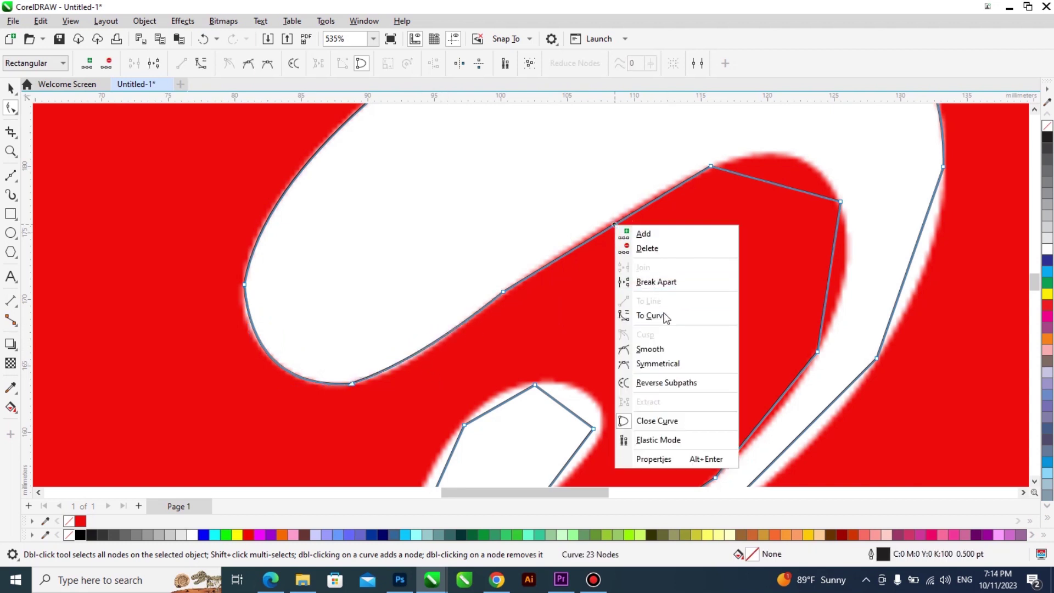
pyautogui.click(661, 310)
pyautogui.scroll(3, 631, 258)
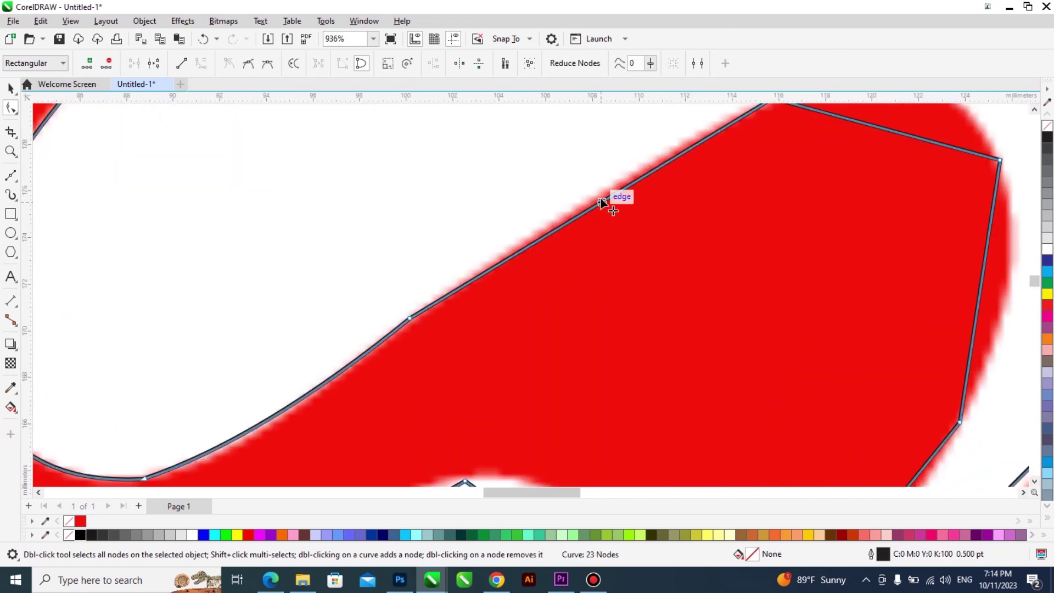
pyautogui.click(600, 203)
pyautogui.scroll(-2, 603, 256)
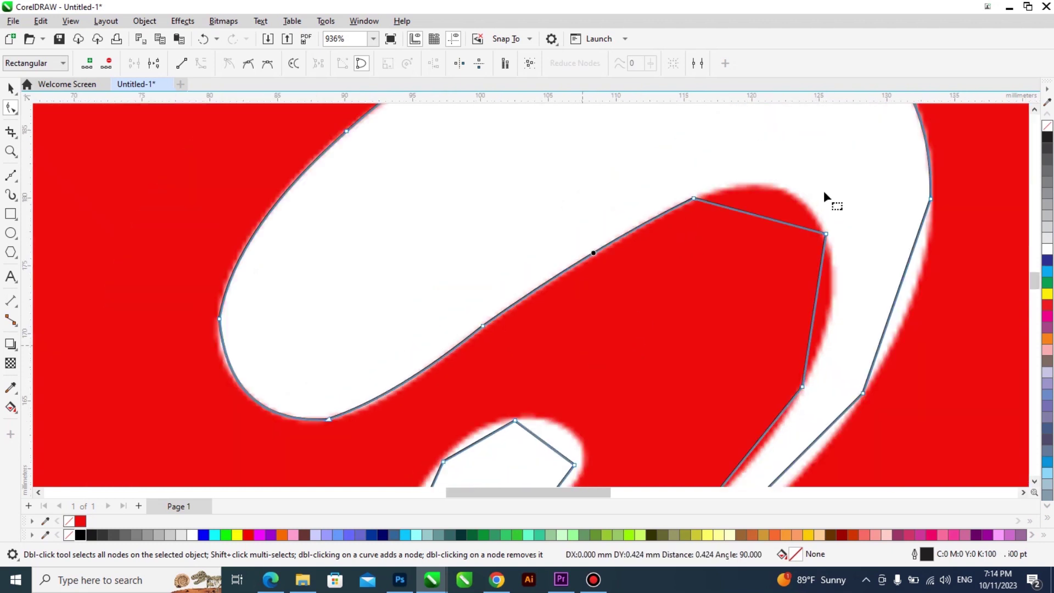
# Curve the top-right segment so it bulges around the red lobe's rounded tip
pyautogui.rightClick(795, 226)
pyautogui.click(783, 223)
pyautogui.rightClick(786, 222)
pyautogui.click(781, 222)
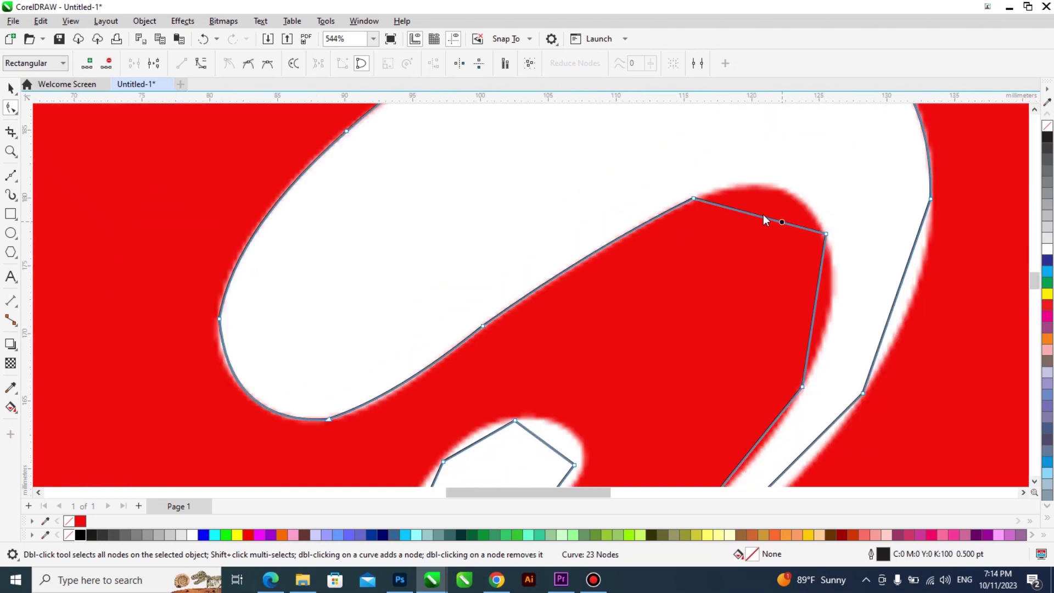
pyautogui.moveTo(764, 219); pyautogui.dragTo(774, 188)
pyautogui.scroll(-1, 802, 269)
# Convert the right side segment to a curve and bend it to match the lobe edge
pyautogui.rightClick(802, 296)
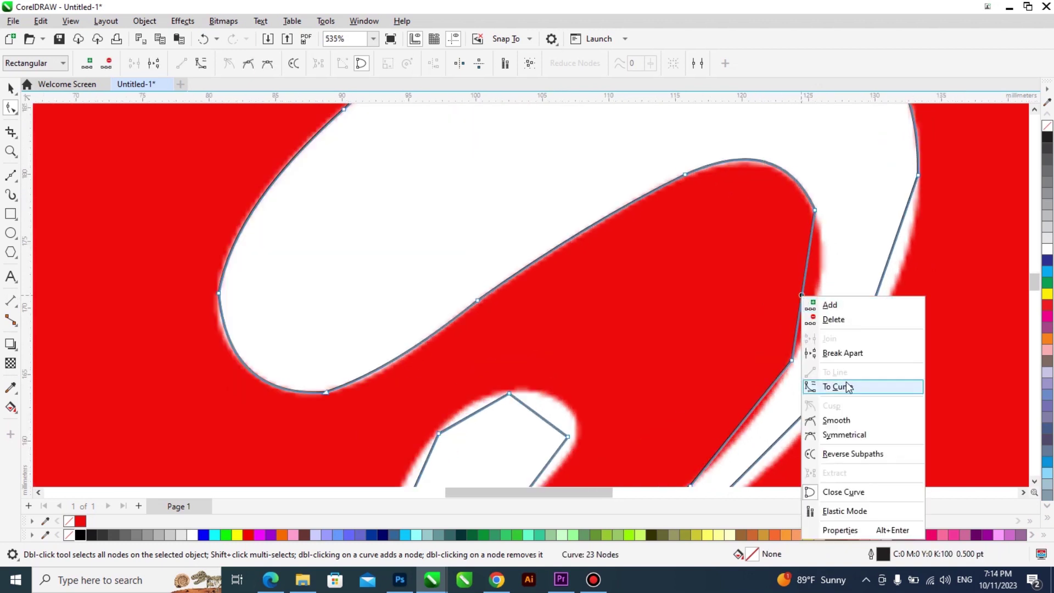
pyautogui.click(848, 387)
pyautogui.scroll(2, 806, 291)
pyautogui.moveTo(801, 286); pyautogui.dragTo(823, 287)
pyautogui.scroll(-6, 673, 329)
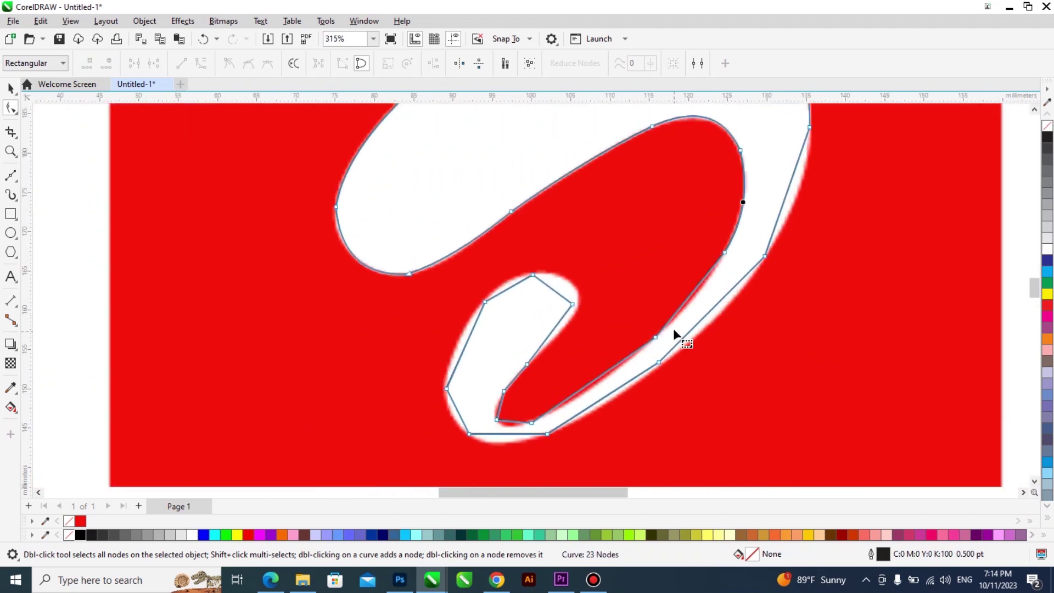
pyautogui.scroll(4, 673, 332)
# Curve the inner segment along the swirl's edge
pyautogui.rightClick(696, 277)
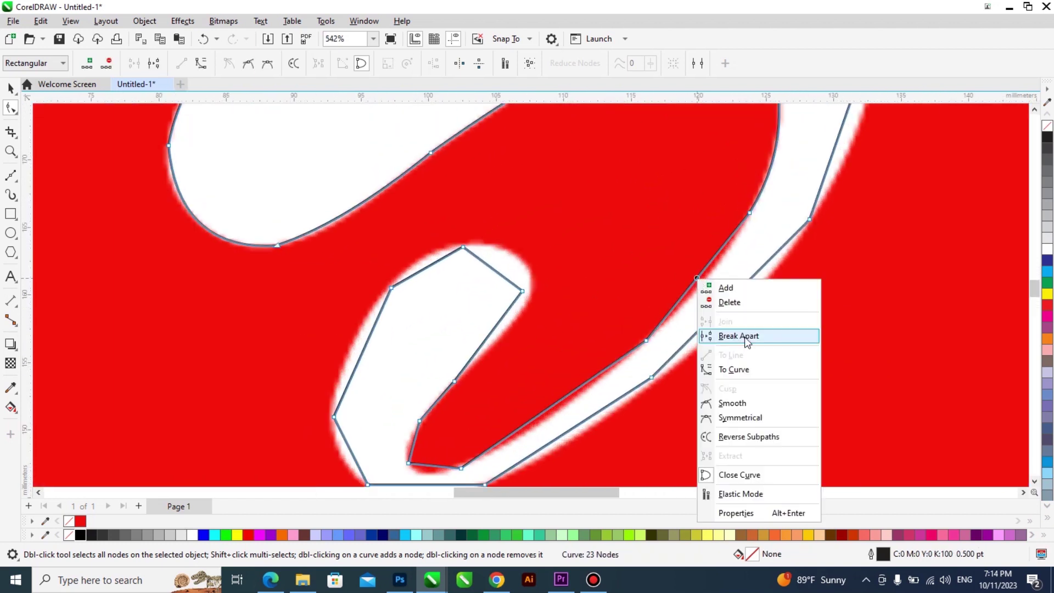
pyautogui.click(746, 368)
pyautogui.scroll(4, 703, 262)
pyautogui.moveTo(704, 264); pyautogui.dragTo(736, 259)
pyautogui.scroll(-4, 488, 290)
pyautogui.scroll(4, 463, 258)
# Round the top and the pointed tip of the small white hook to match the bitmap
pyautogui.rightClick(461, 255)
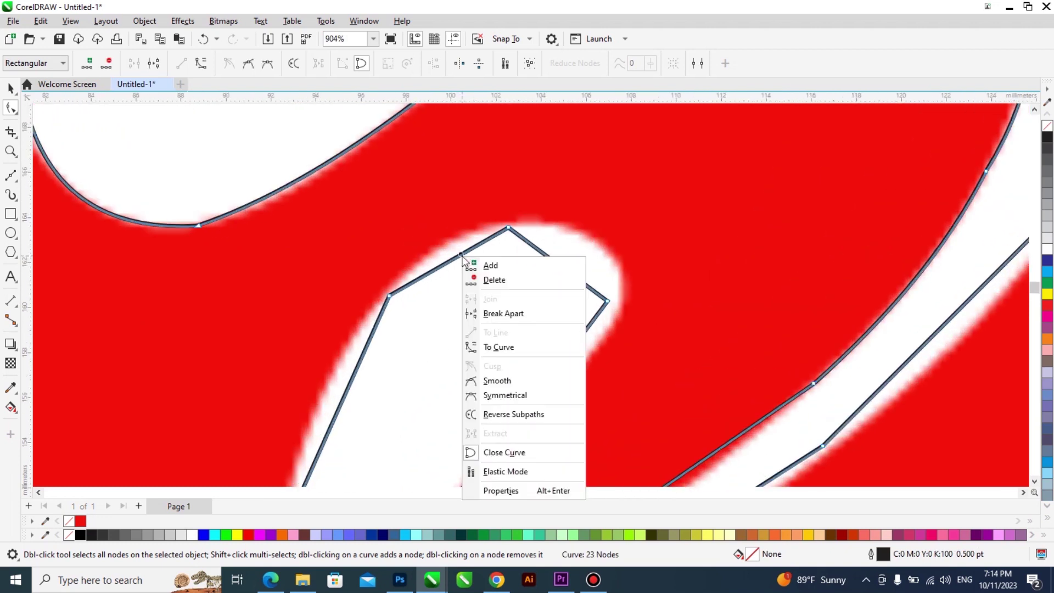
pyautogui.click(496, 346)
pyautogui.scroll(3, 441, 266)
pyautogui.moveTo(446, 269); pyautogui.dragTo(443, 241)
pyautogui.rightClick(582, 244)
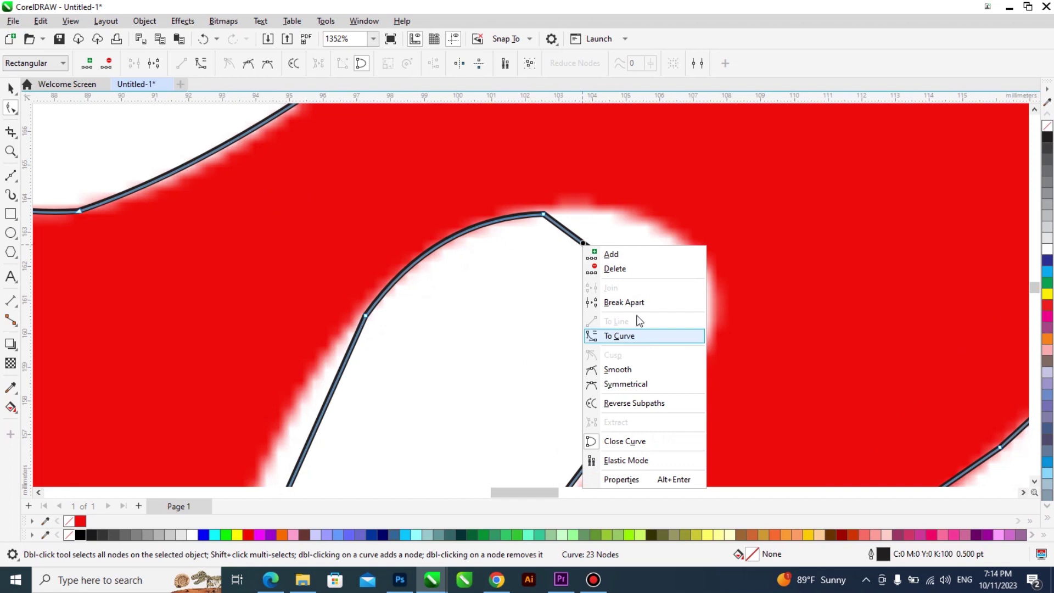
pyautogui.press('Return')
pyautogui.moveTo(660, 249); pyautogui.dragTo(712, 337)
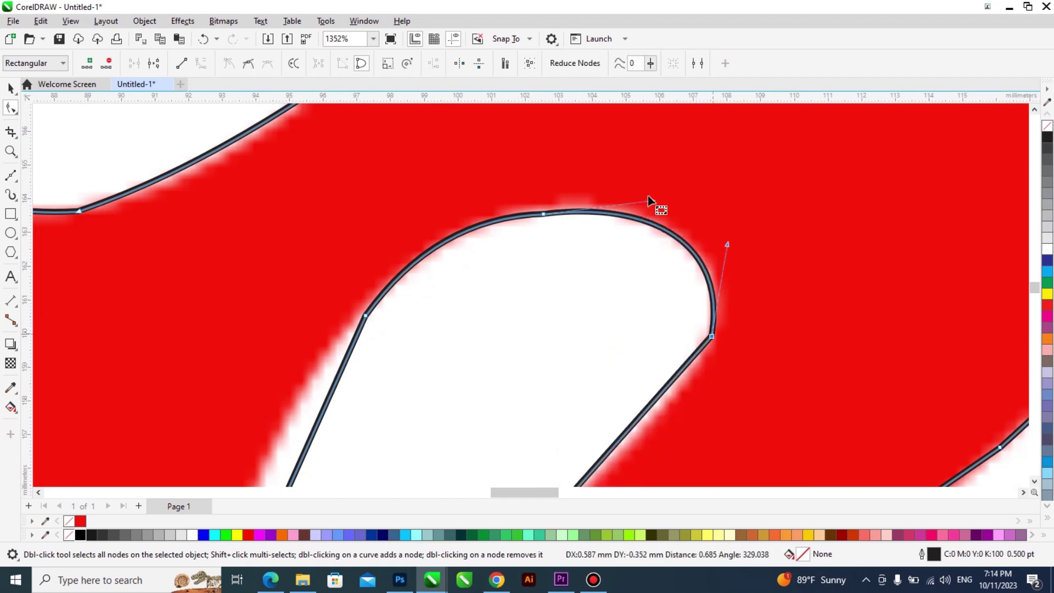
pyautogui.scroll(-3, 545, 196)
pyautogui.scroll(1, 575, 330)
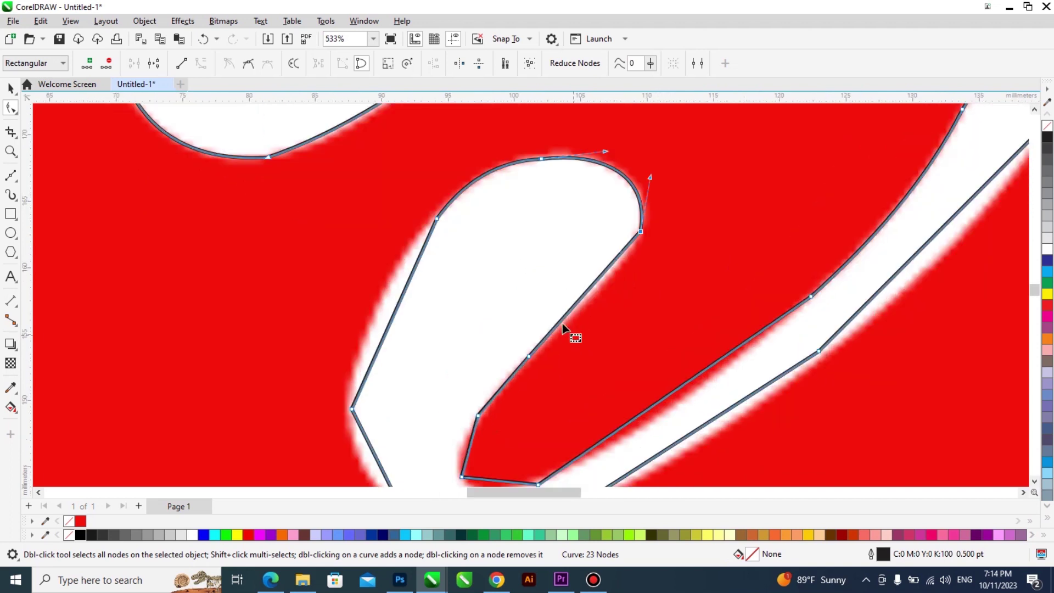
# Curve the hook's inner diagonal segment onto the bitmap edge
pyautogui.rightClick(568, 306)
pyautogui.press('Escape')
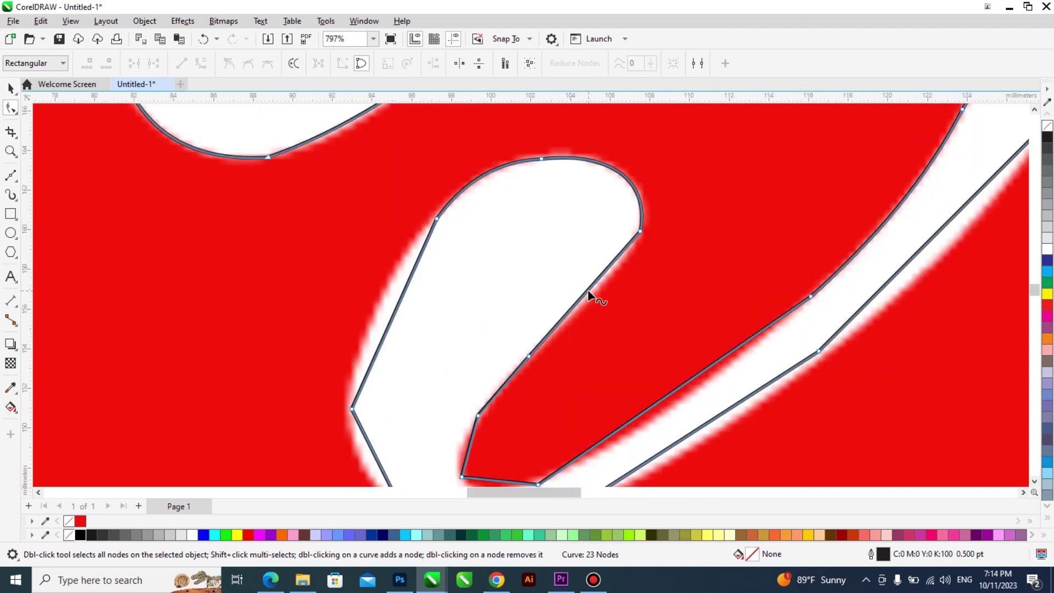
pyautogui.rightClick(588, 297)
pyautogui.click(614, 379)
pyautogui.scroll(1, 587, 280)
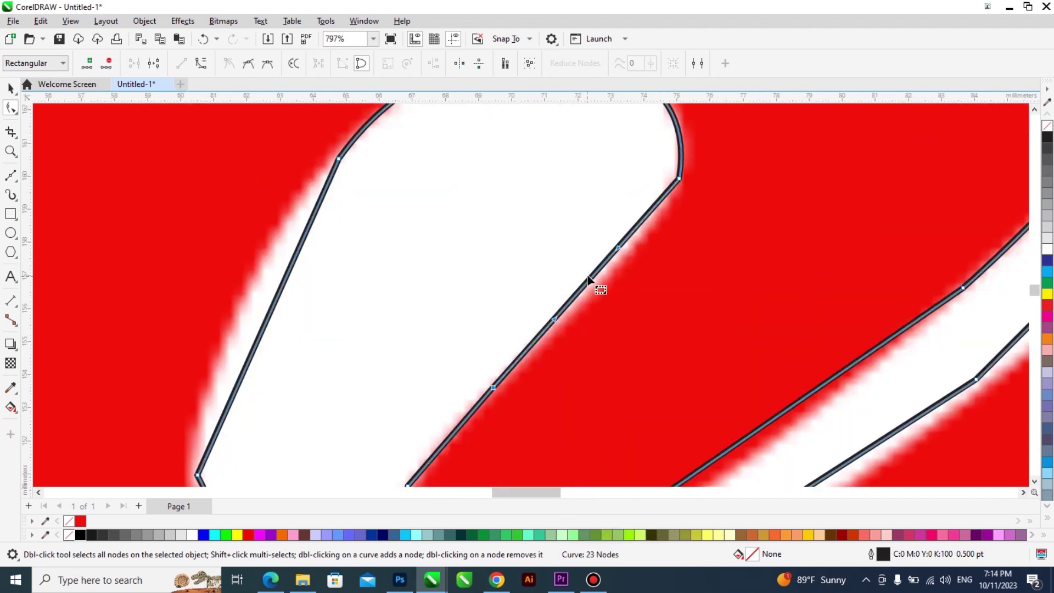
pyautogui.moveTo(593, 277); pyautogui.dragTo(597, 286)
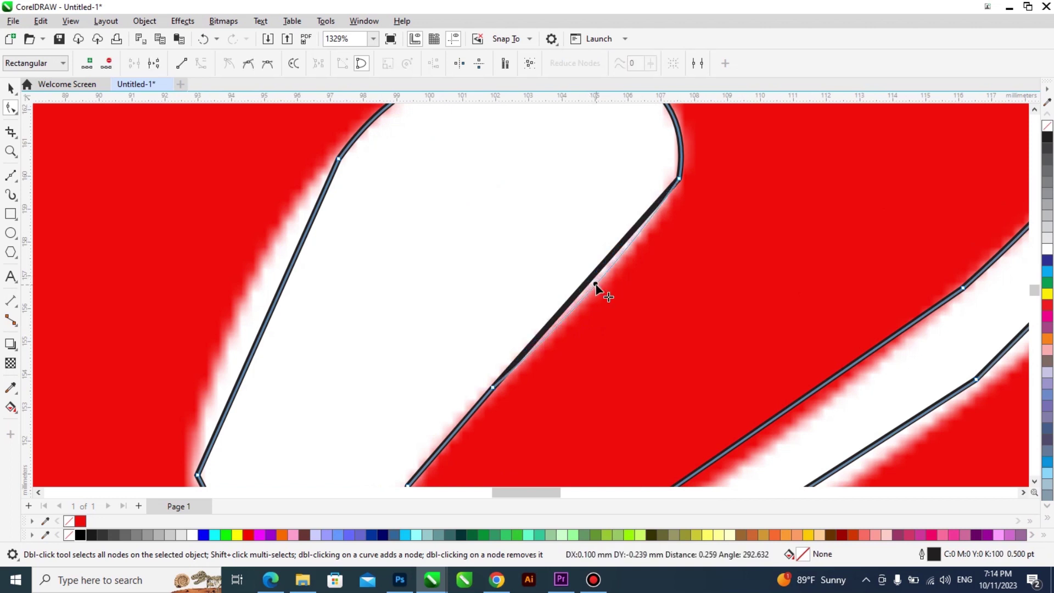
pyautogui.scroll(-1, 384, 391)
# Pull out the hook's left node and bow its left and lower-left segments around the hook
pyautogui.moveTo(376, 384)
pyautogui.mouseDown()
pyautogui.moveTo(399, 391)
pyautogui.moveTo(371, 387)
pyautogui.mouseUp()
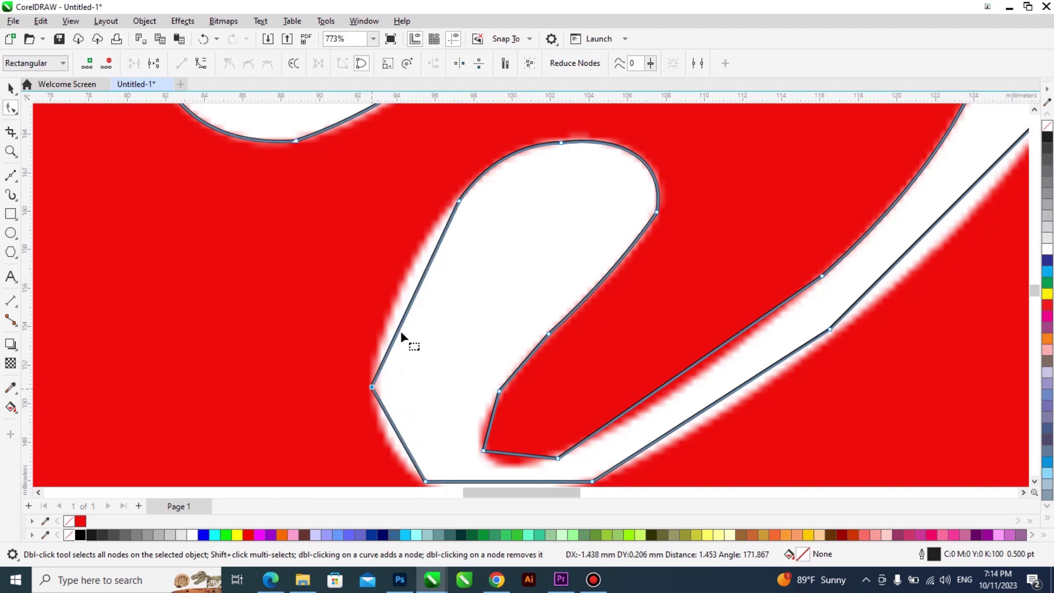
pyautogui.rightClick(402, 322)
pyautogui.click(436, 413)
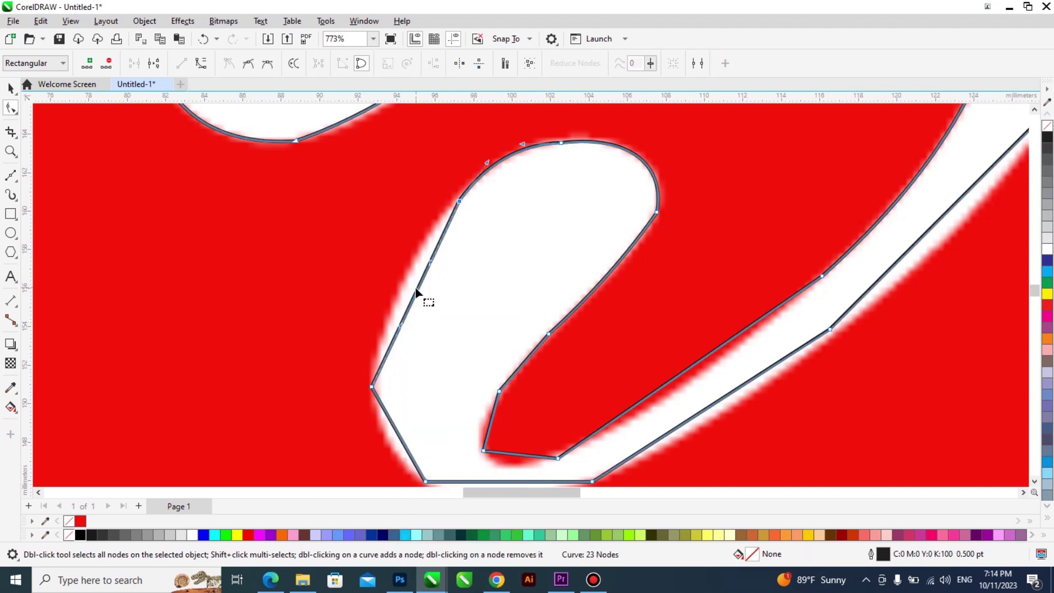
pyautogui.moveTo(415, 287); pyautogui.dragTo(407, 287)
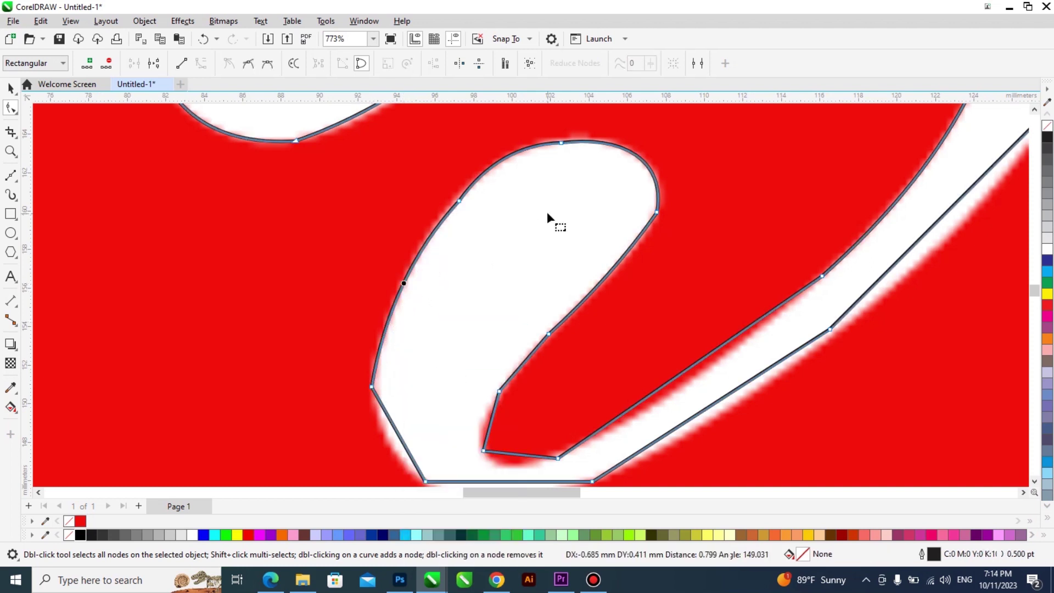
pyautogui.scroll(2, 517, 400)
pyautogui.rightClick(430, 315)
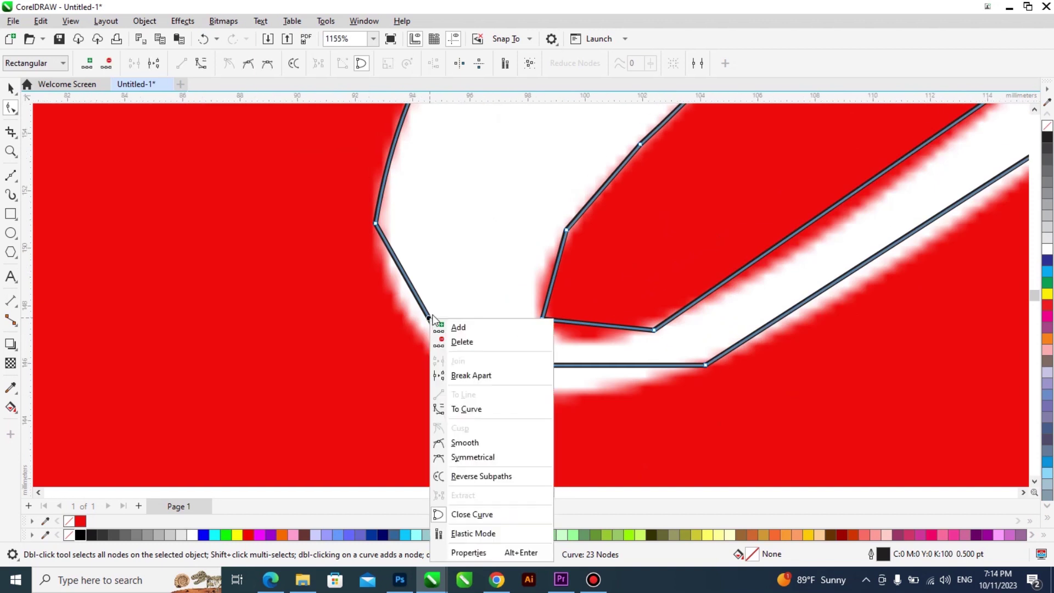
pyautogui.click(460, 404)
pyautogui.moveTo(420, 303); pyautogui.dragTo(407, 309)
# Convert the bottom segment to a curve and sag it into a smooth arc
pyautogui.rightClick(599, 366)
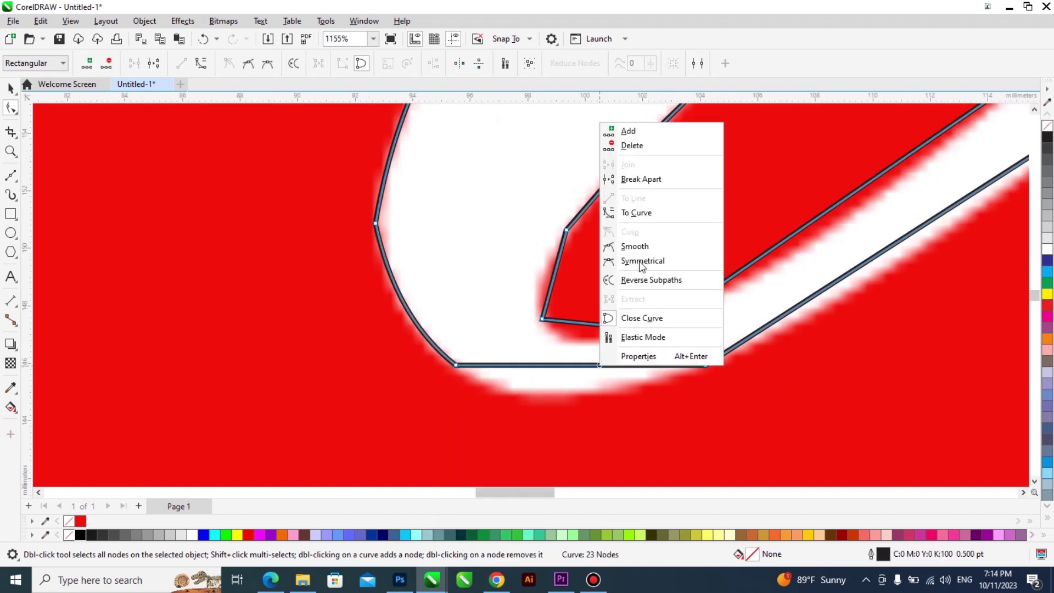
pyautogui.click(653, 220)
pyautogui.scroll(1, 584, 369)
pyautogui.moveTo(581, 368); pyautogui.dragTo(581, 412)
pyautogui.scroll(-1, 582, 411)
pyautogui.scroll(-1, 678, 294)
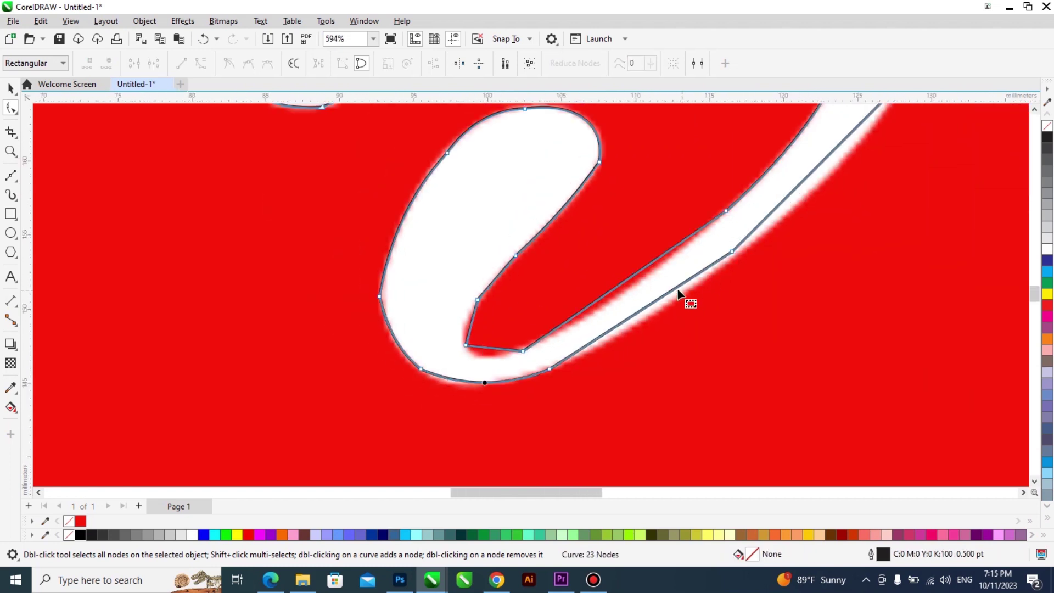
pyautogui.scroll(1, 716, 261)
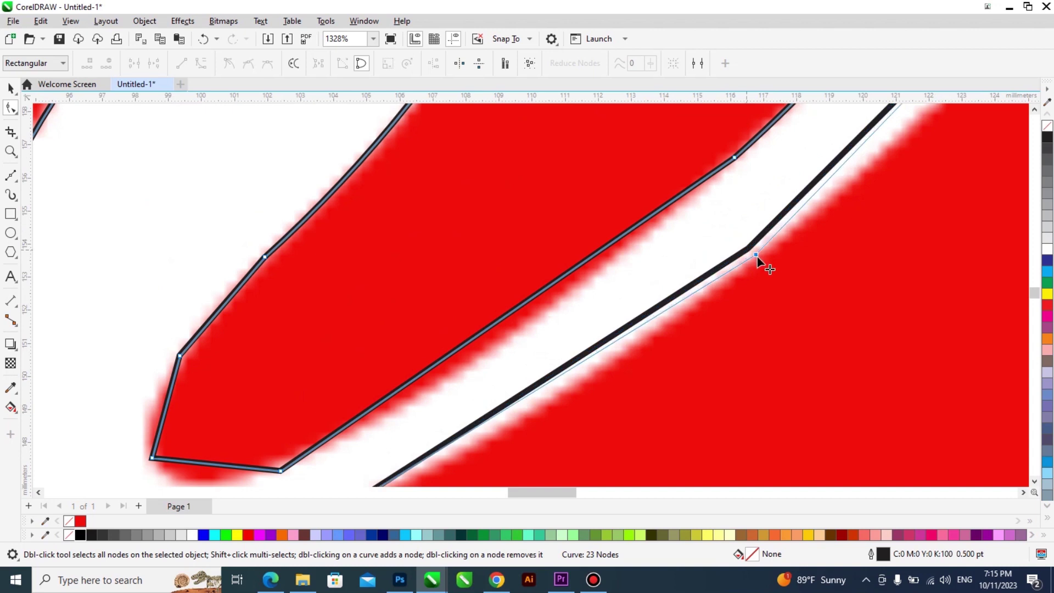
# Nudge the outer right node and curve the outer edge along the white stroke
pyautogui.moveTo(747, 250); pyautogui.dragTo(755, 255)
pyautogui.scroll(-1, 664, 297)
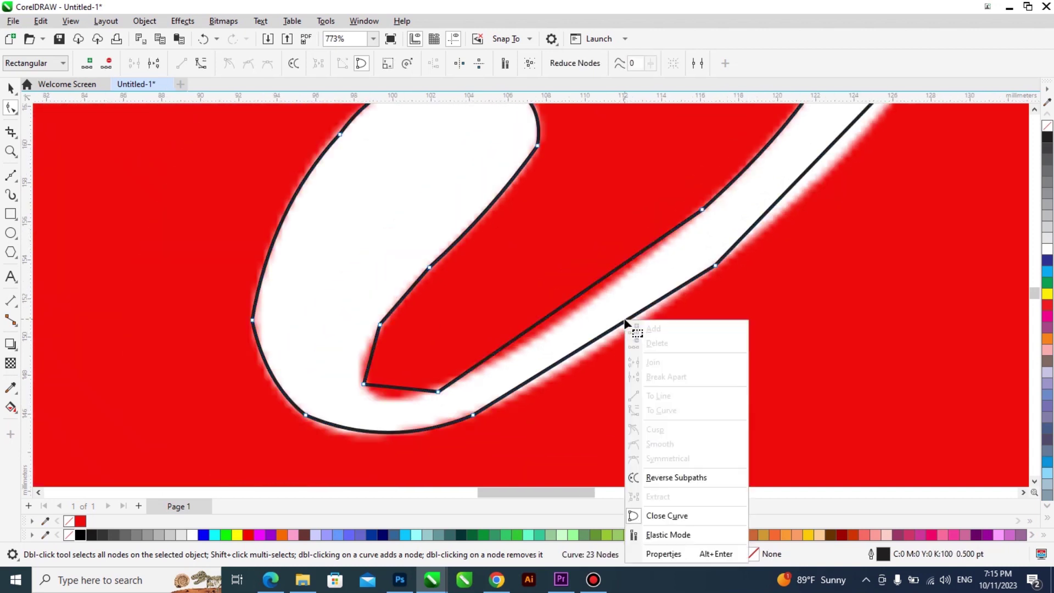
pyautogui.click(619, 325)
pyautogui.rightClick(619, 324)
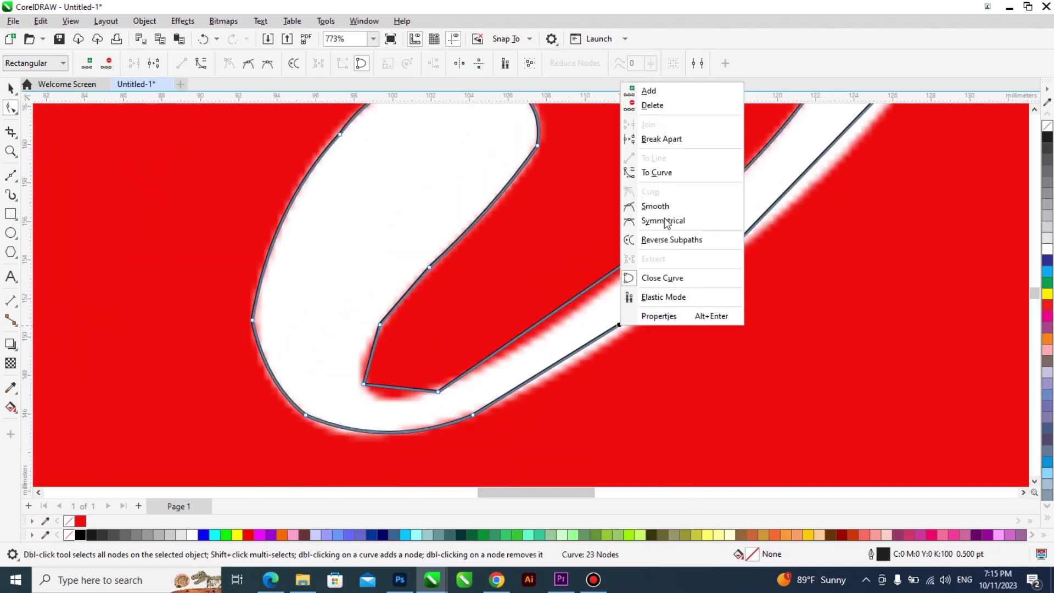
pyautogui.click(679, 175)
pyautogui.scroll(2, 581, 357)
pyautogui.moveTo(578, 341); pyautogui.dragTo(529, 400)
pyautogui.scroll(-4, 529, 400)
# Convert the remaining outer right edge segments to curves and bend them along the stroke
pyautogui.rightClick(703, 229)
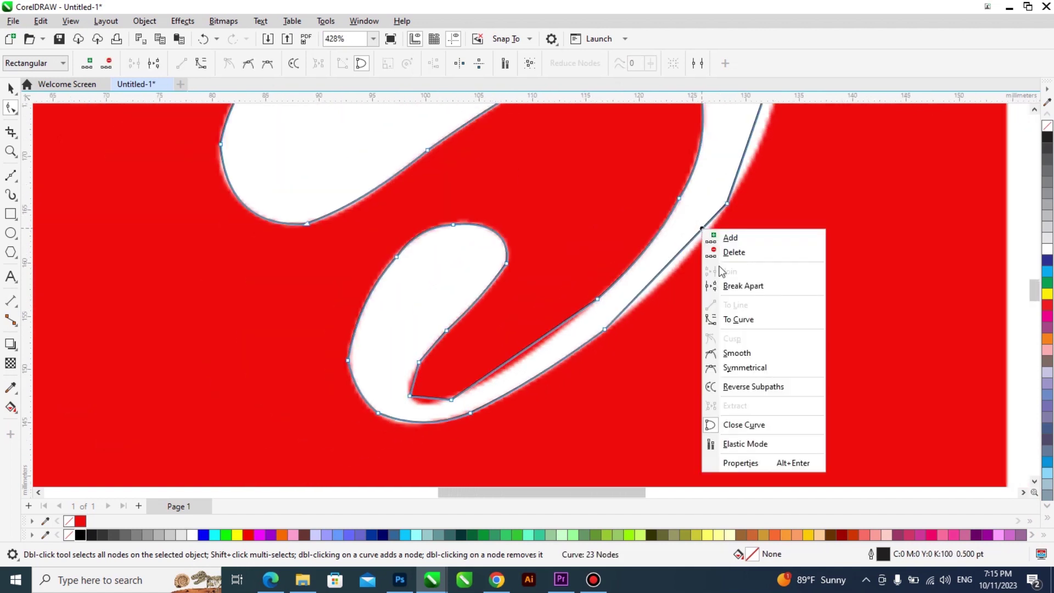
pyautogui.click(708, 317)
pyautogui.scroll(1, 644, 271)
pyautogui.click(680, 277)
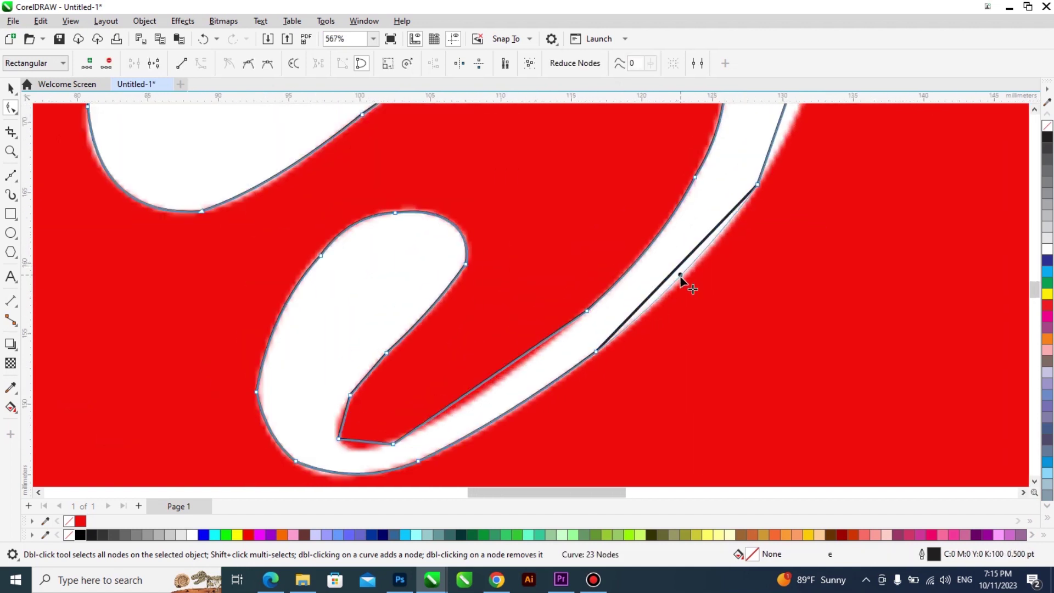
pyautogui.scroll(-2, 679, 286)
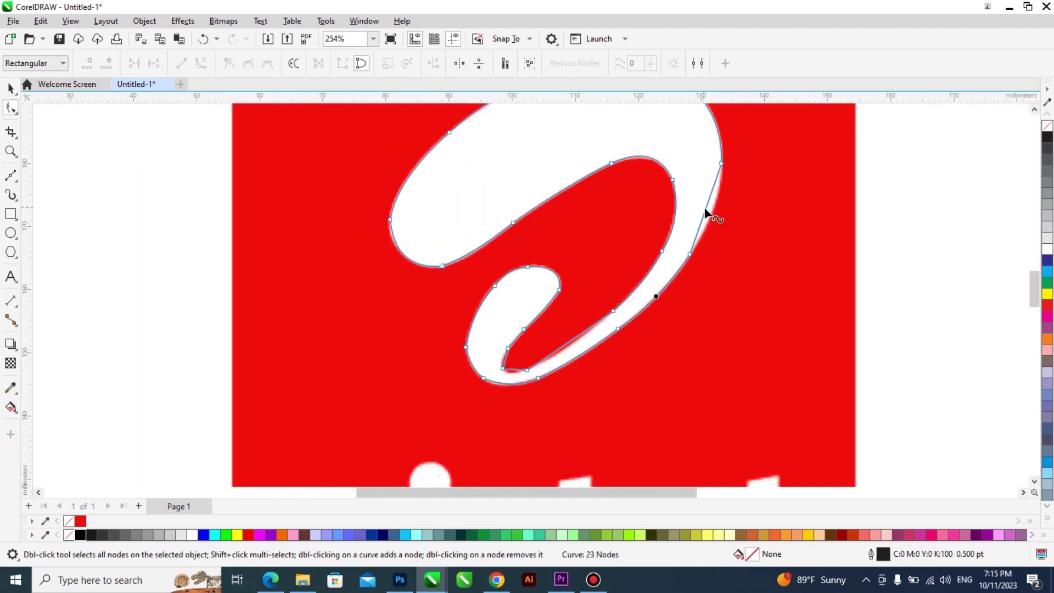
pyautogui.rightClick(705, 210)
pyautogui.click(745, 301)
pyautogui.scroll(1, 704, 204)
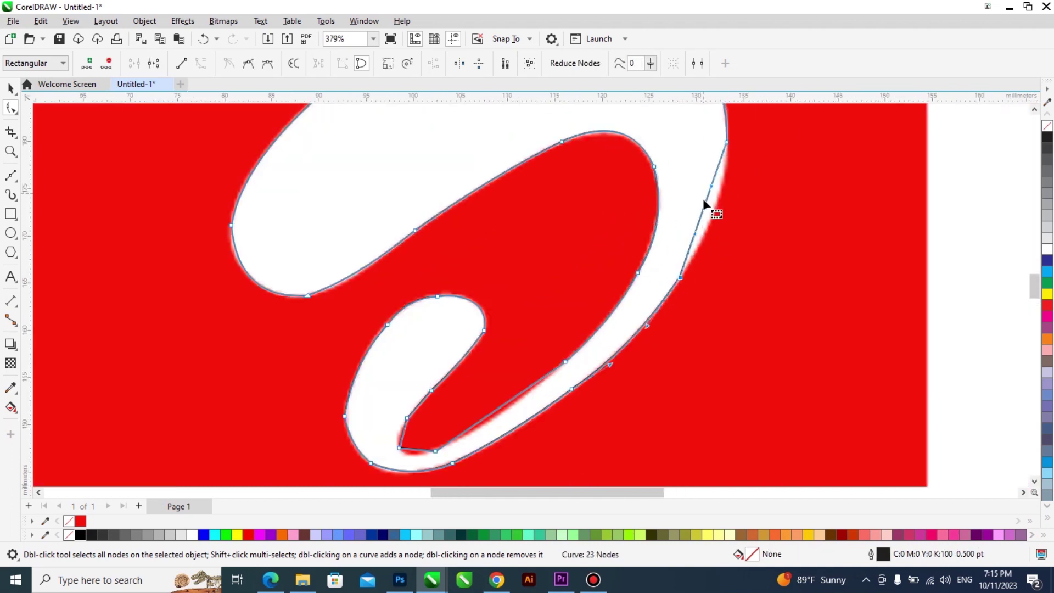
pyautogui.moveTo(706, 209); pyautogui.dragTo(676, 252)
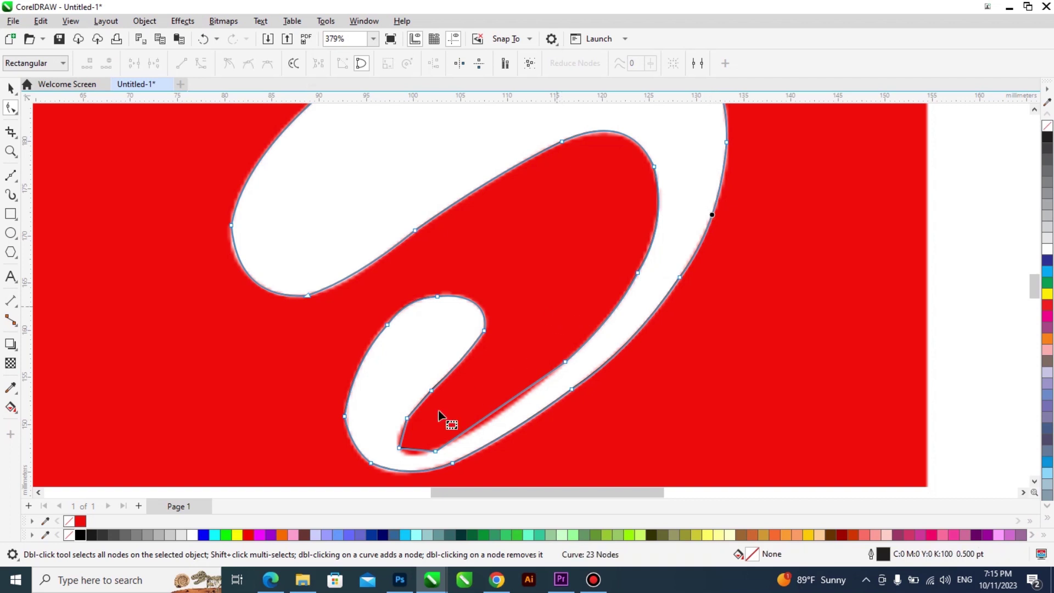
pyautogui.scroll(1, 410, 472)
pyautogui.scroll(2, 411, 472)
# Round the hook's bottom segment and convert the inner left segment to a curve
pyautogui.rightClick(416, 424)
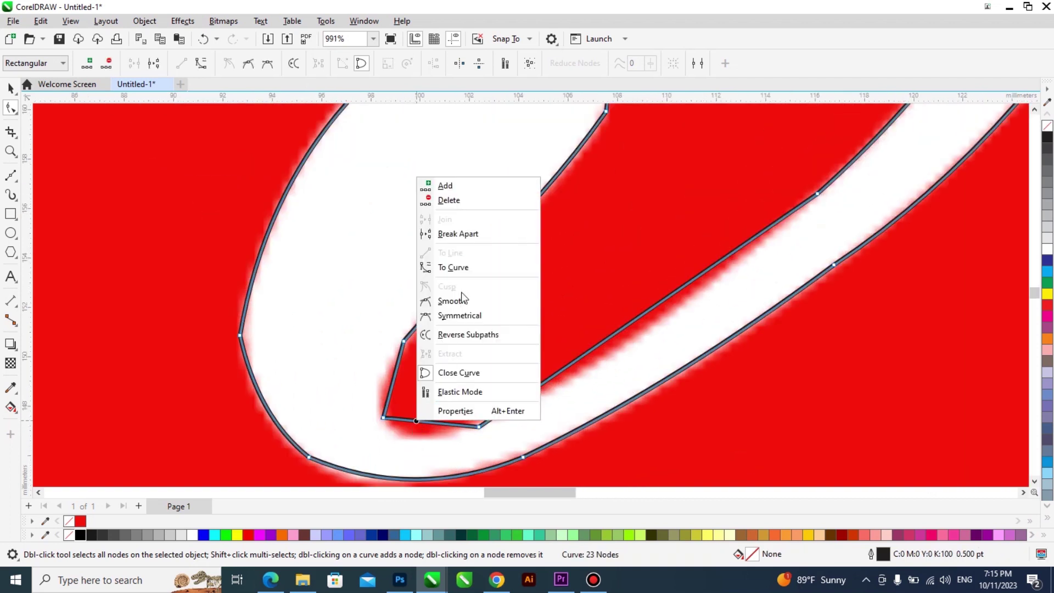
pyautogui.click(464, 267)
pyautogui.moveTo(434, 423); pyautogui.dragTo(377, 378)
pyautogui.rightClick(393, 379)
pyautogui.click(434, 227)
pyautogui.scroll(1, 404, 398)
pyautogui.scroll(-1, 741, 278)
# Bend the straight inner segment slightly and add a node on the swirl's upper right edge
pyautogui.rightClick(724, 265)
pyautogui.click(678, 347)
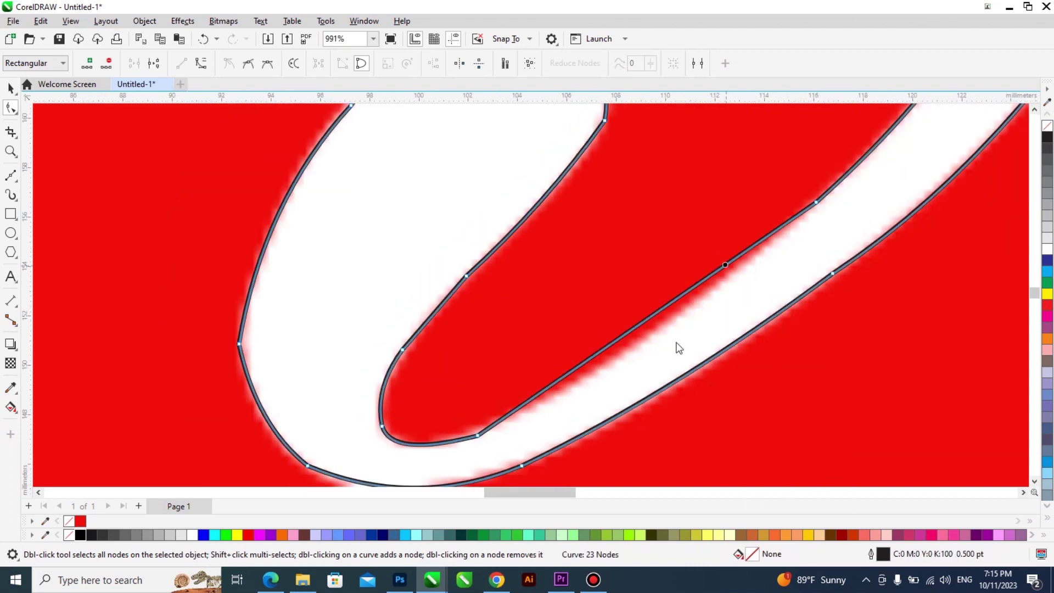
pyautogui.moveTo(645, 318); pyautogui.dragTo(663, 341)
pyautogui.scroll(-2, 548, 369)
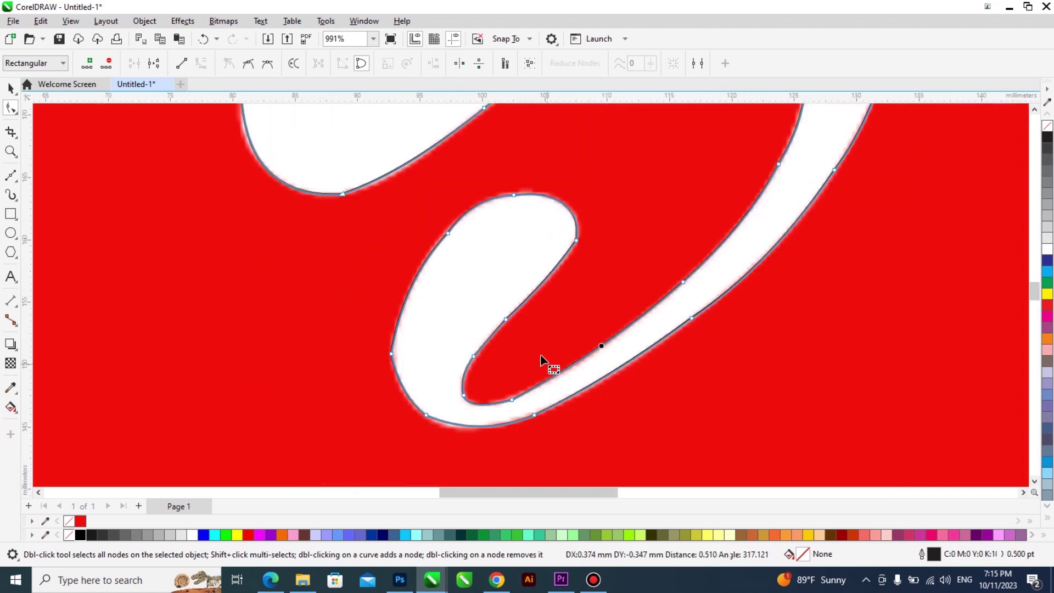
pyautogui.scroll(-3, 549, 324)
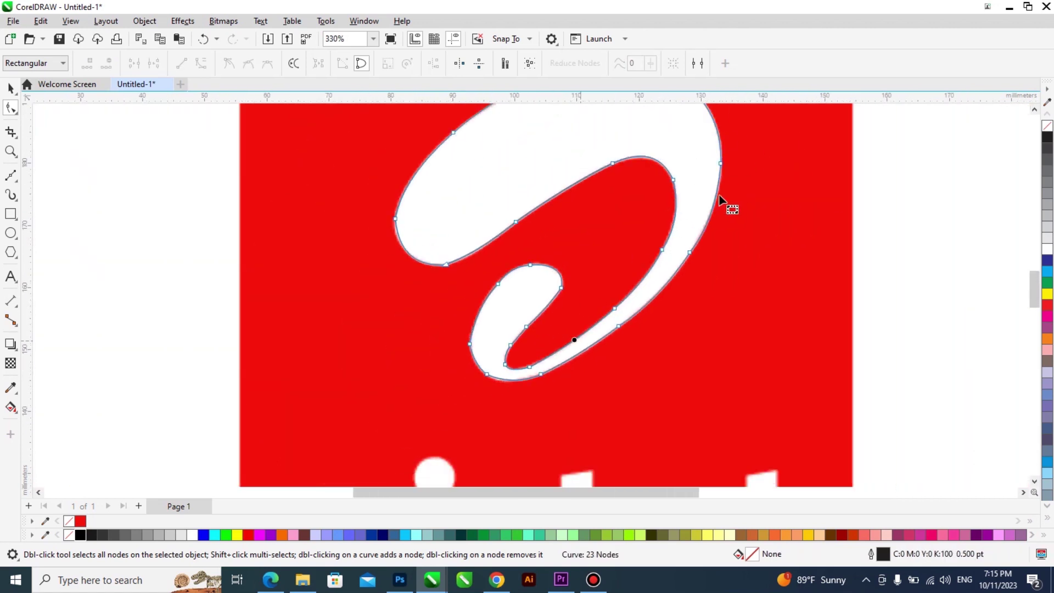
pyautogui.scroll(1, 724, 181)
pyautogui.scroll(4, 723, 160)
pyautogui.scroll(-1, 649, 404)
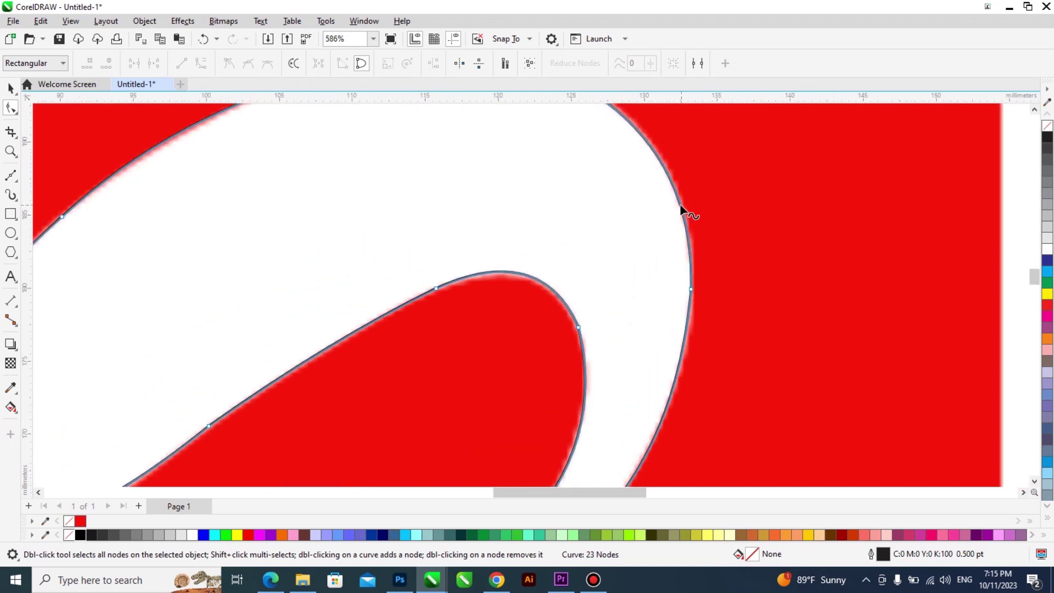
pyautogui.doubleClick(680, 208)
# Add nodes on the outer edge and the loop's inner edge, deleting one unwanted node
pyautogui.click(678, 368)
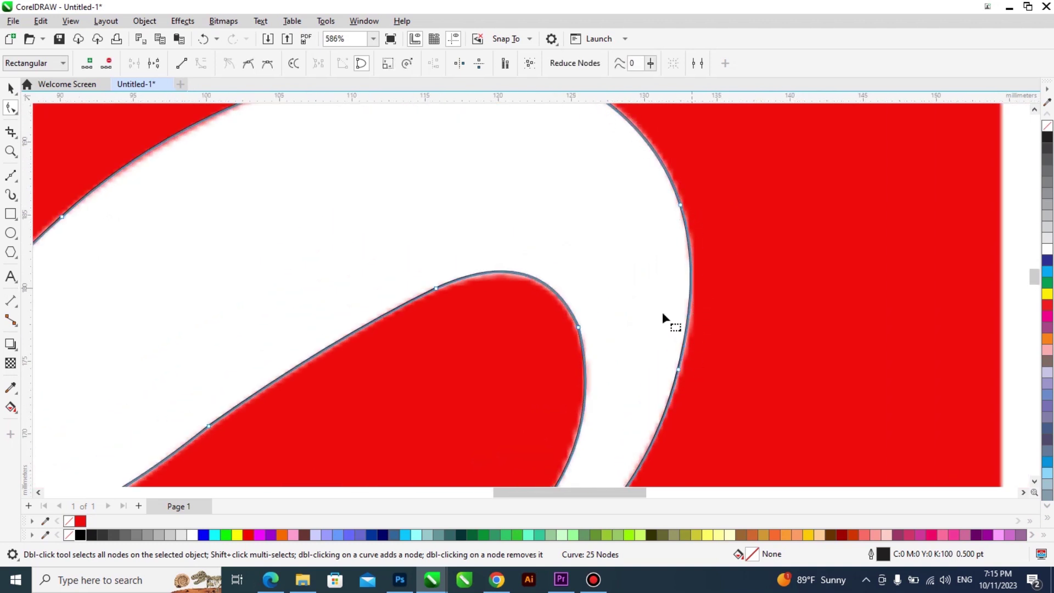
pyautogui.click(582, 409)
pyautogui.doubleClick(583, 404)
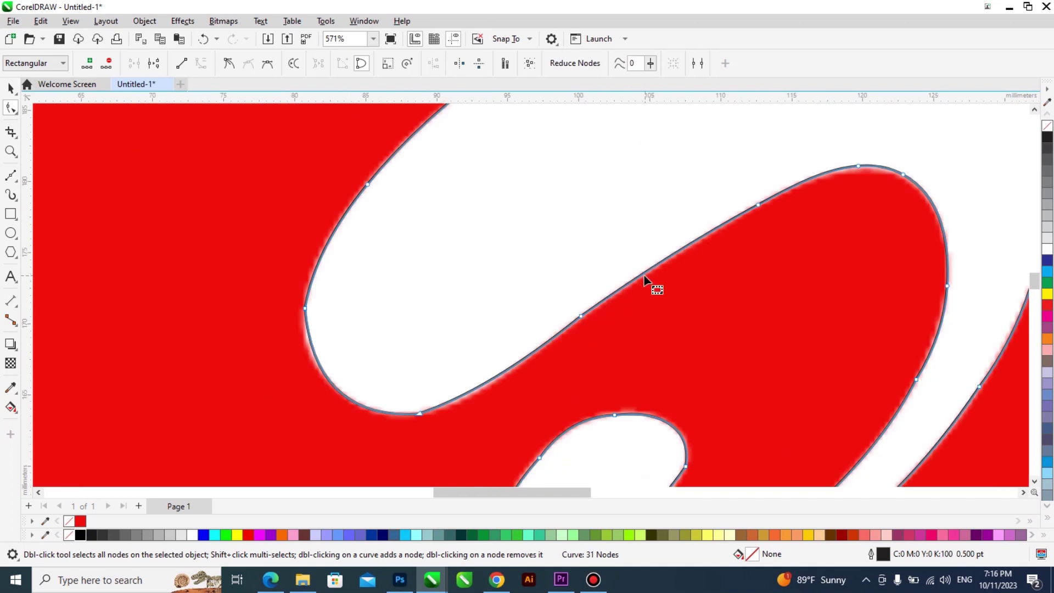
pyautogui.doubleClick(645, 276)
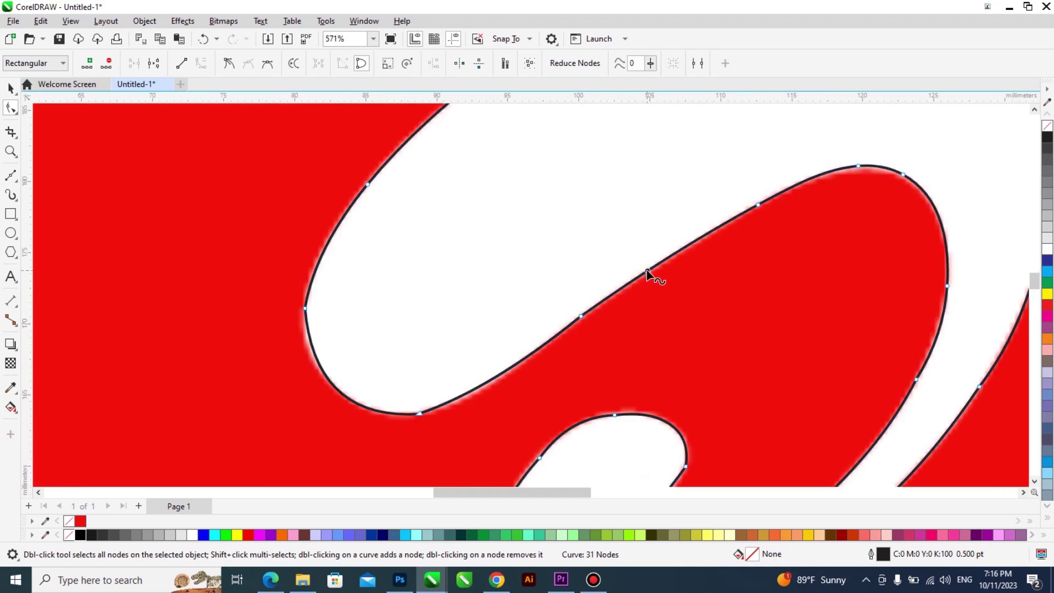
pyautogui.doubleClick(510, 370)
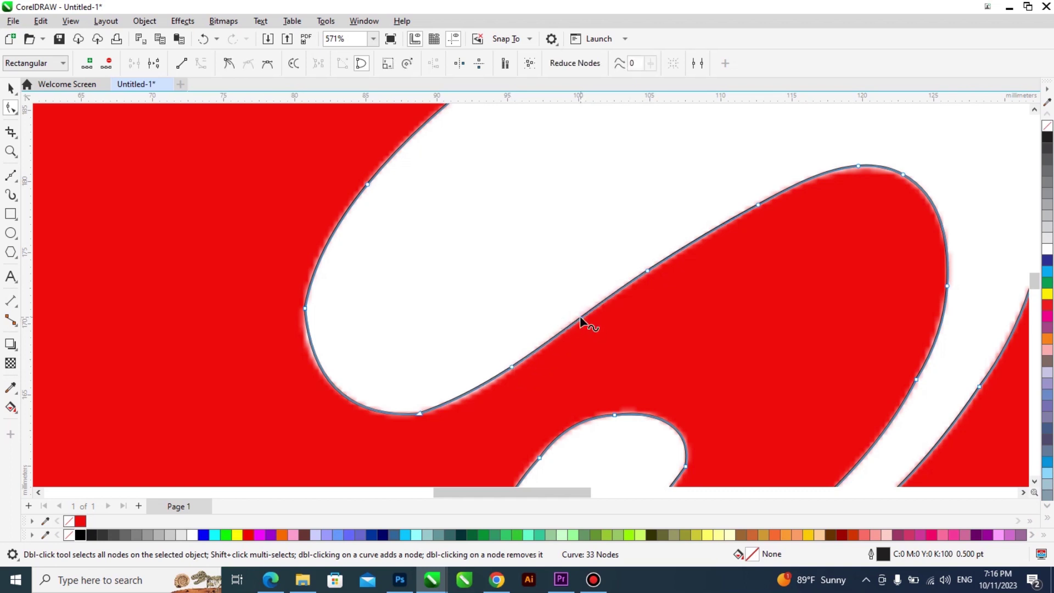
pyautogui.press('Delete')
# Add a node along the lower loop's left edge and remove another from that edge
pyautogui.scroll(-1, 446, 333)
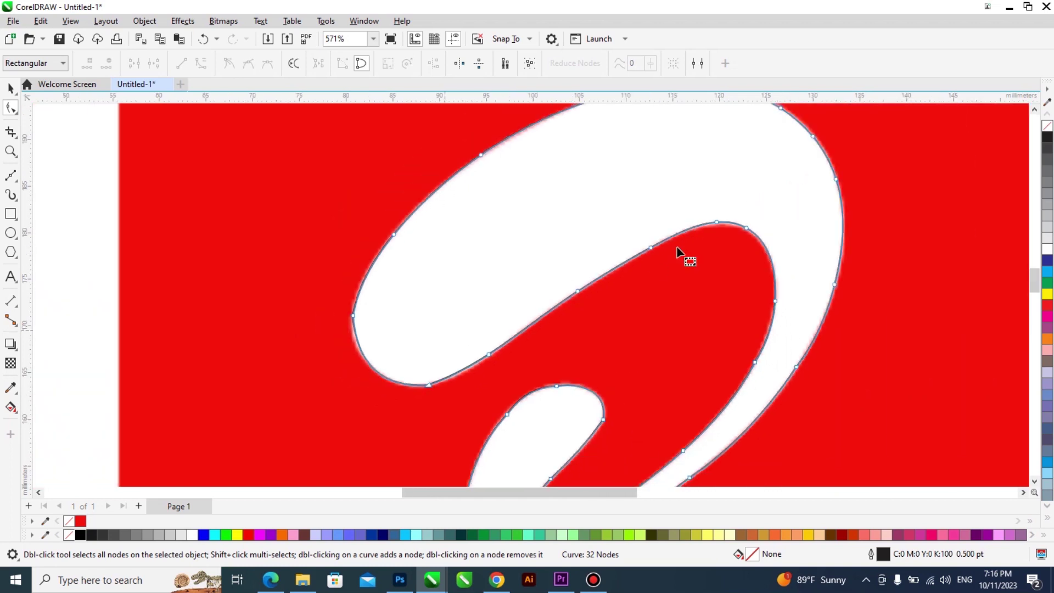
pyautogui.scroll(2, 752, 225)
pyautogui.scroll(-4, 676, 250)
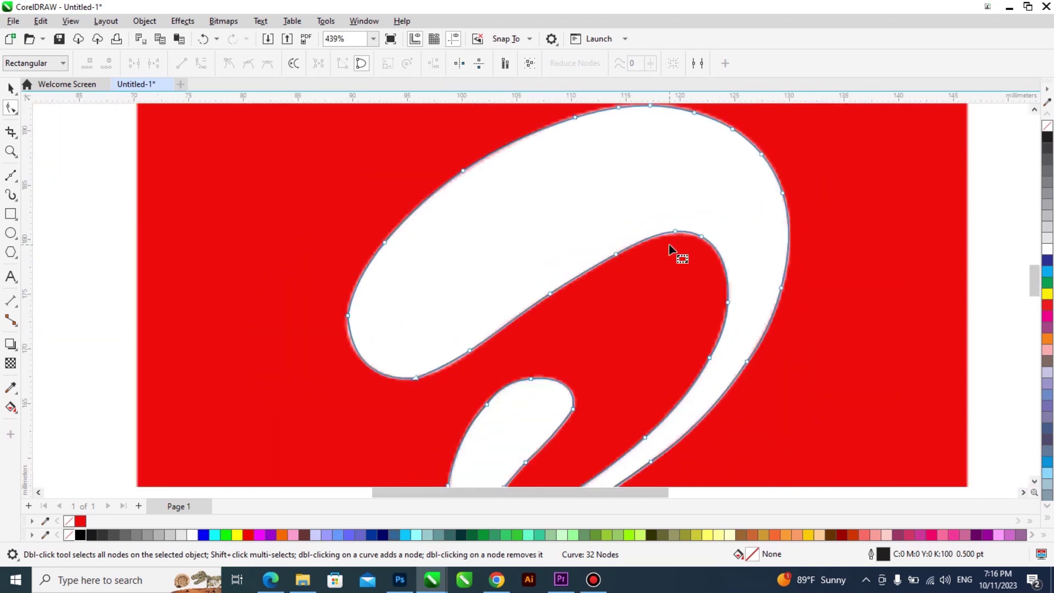
pyautogui.scroll(1, 666, 359)
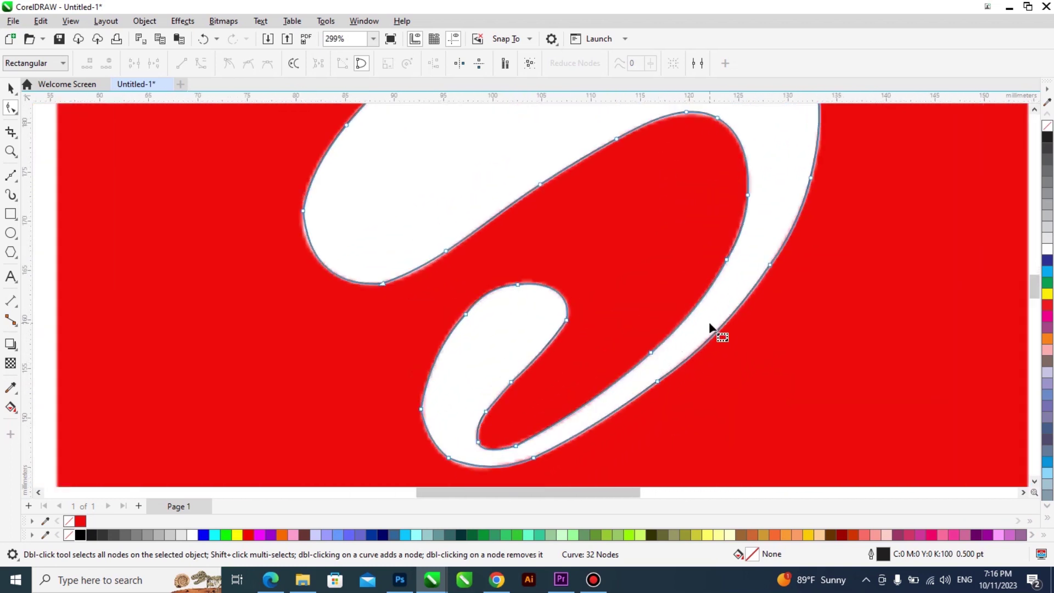
pyautogui.scroll(1, 649, 394)
pyautogui.scroll(-1, 414, 463)
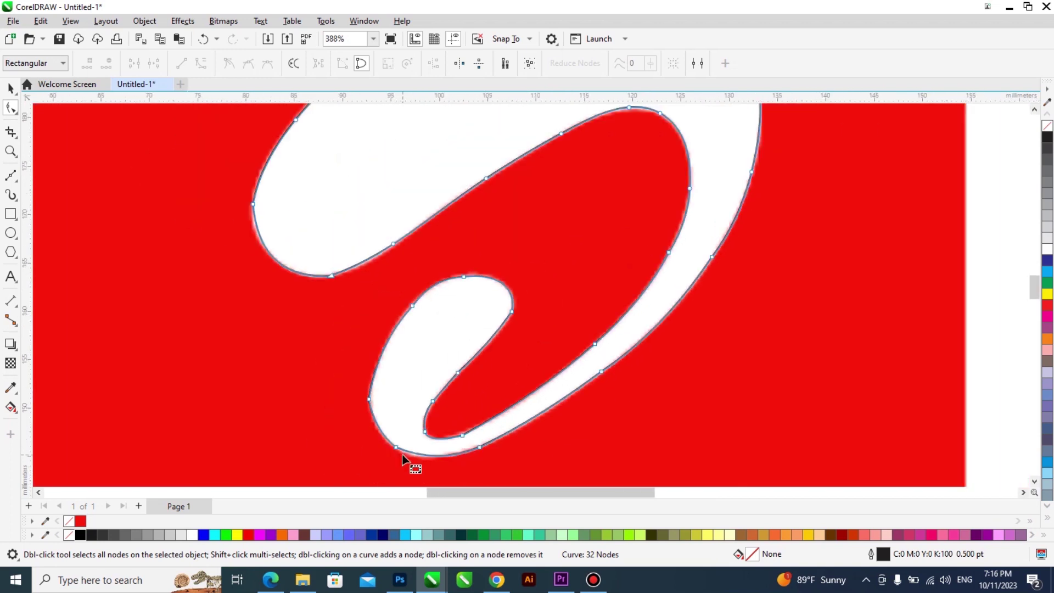
pyautogui.scroll(1, 378, 418)
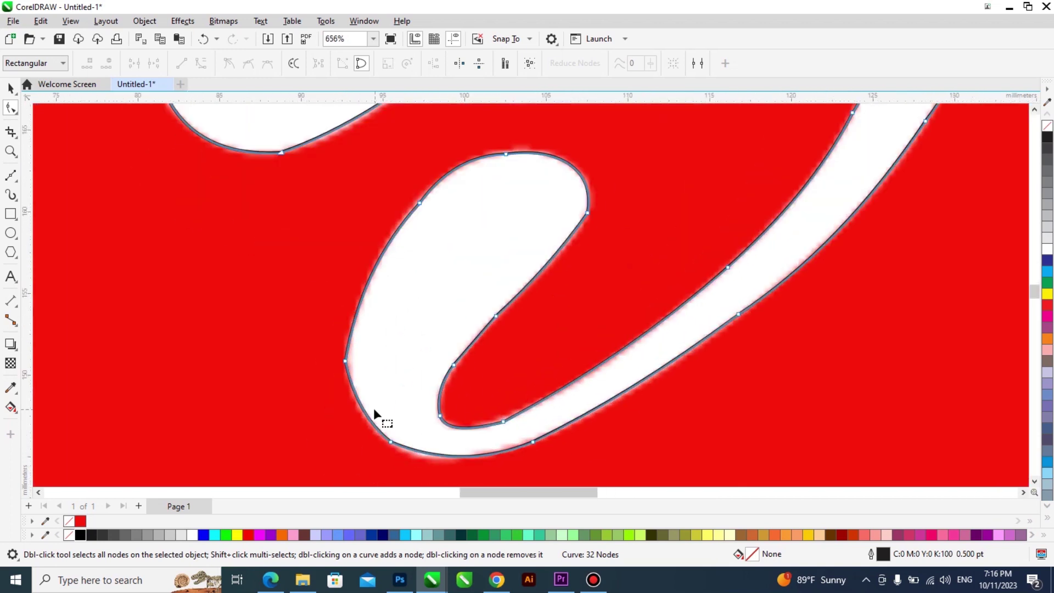
pyautogui.doubleClick(363, 294)
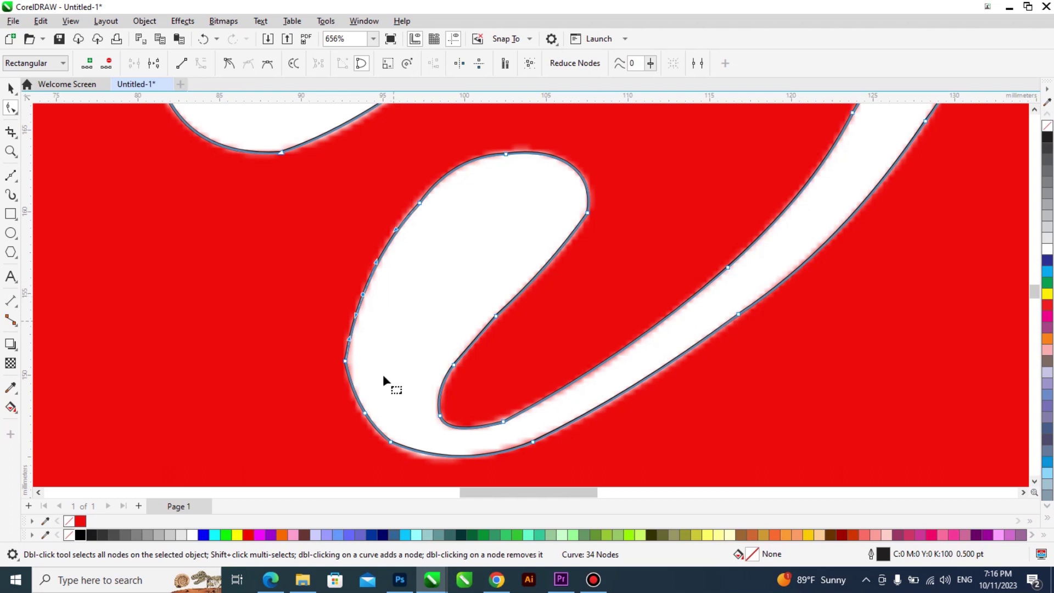
pyautogui.scroll(1, 360, 389)
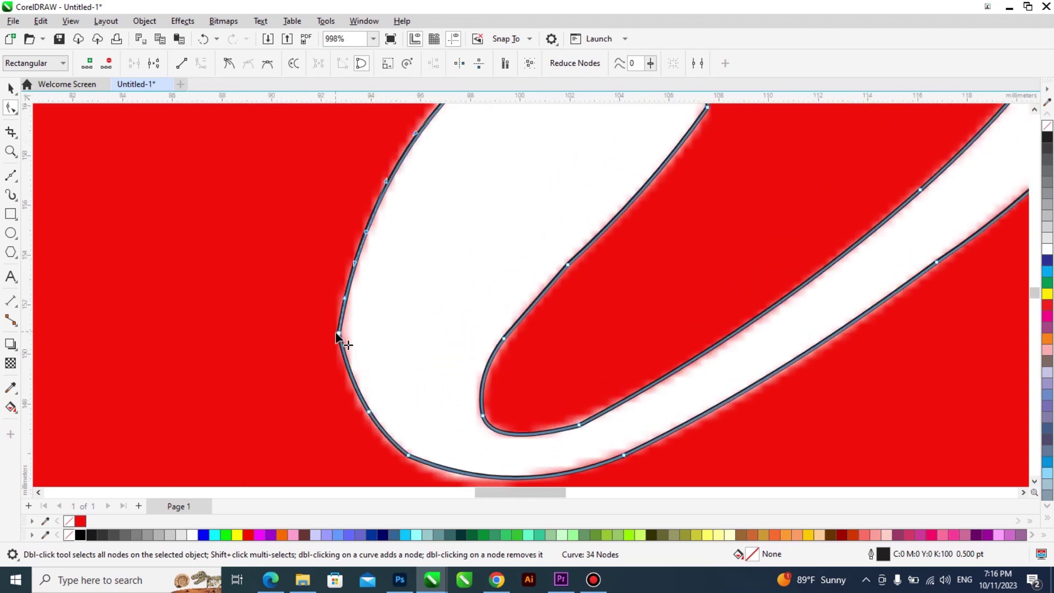
pyautogui.scroll(-1, 377, 379)
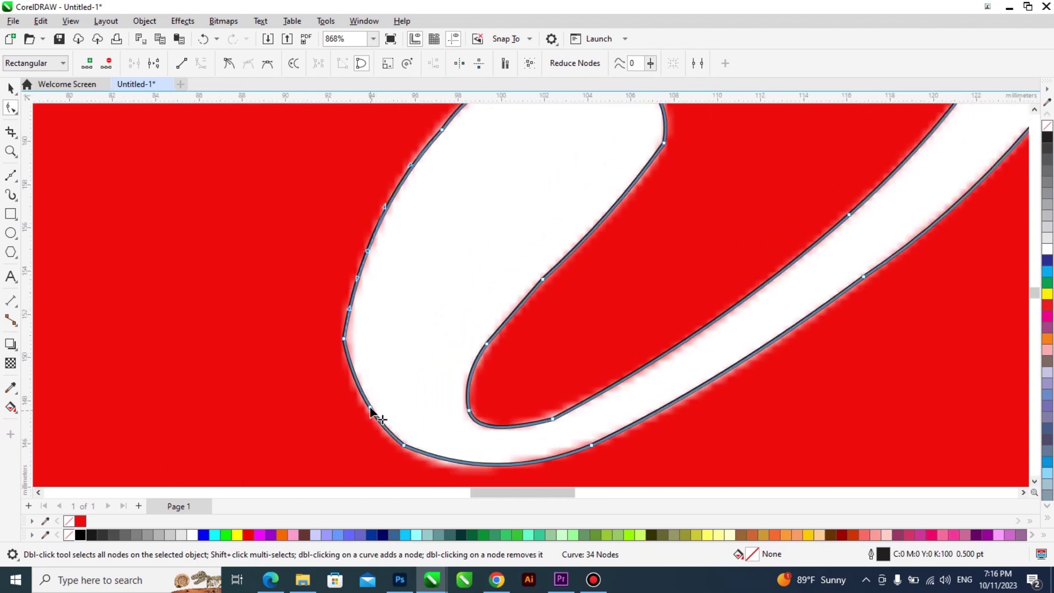
pyautogui.doubleClick(344, 338)
# Add nodes at the inner tail's tip, its bottom, and where the tail meets the stroke
pyautogui.scroll(-1, 412, 361)
pyautogui.scroll(-3, 439, 391)
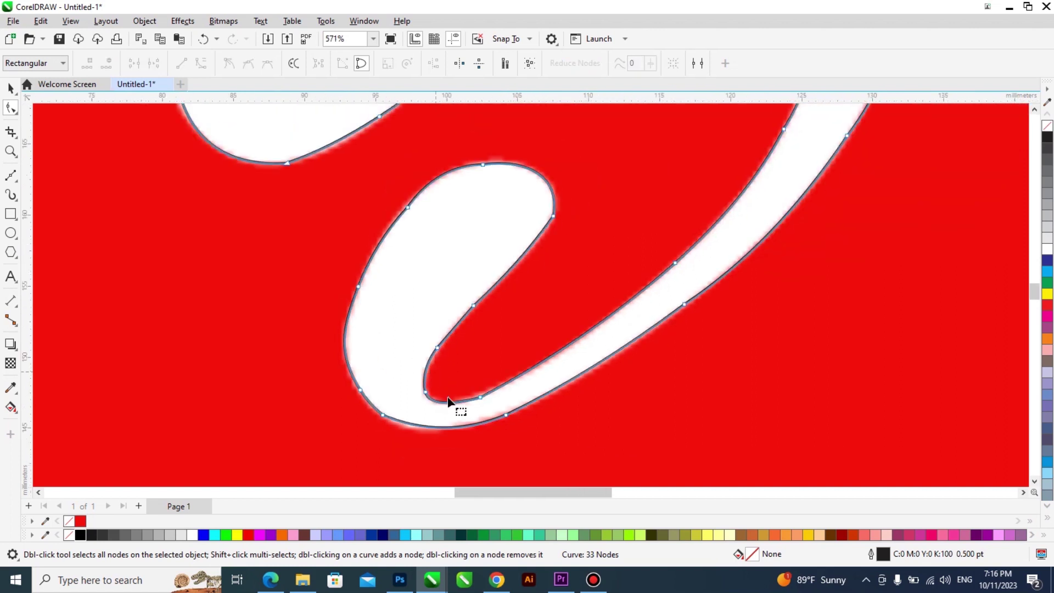
pyautogui.doubleClick(449, 402)
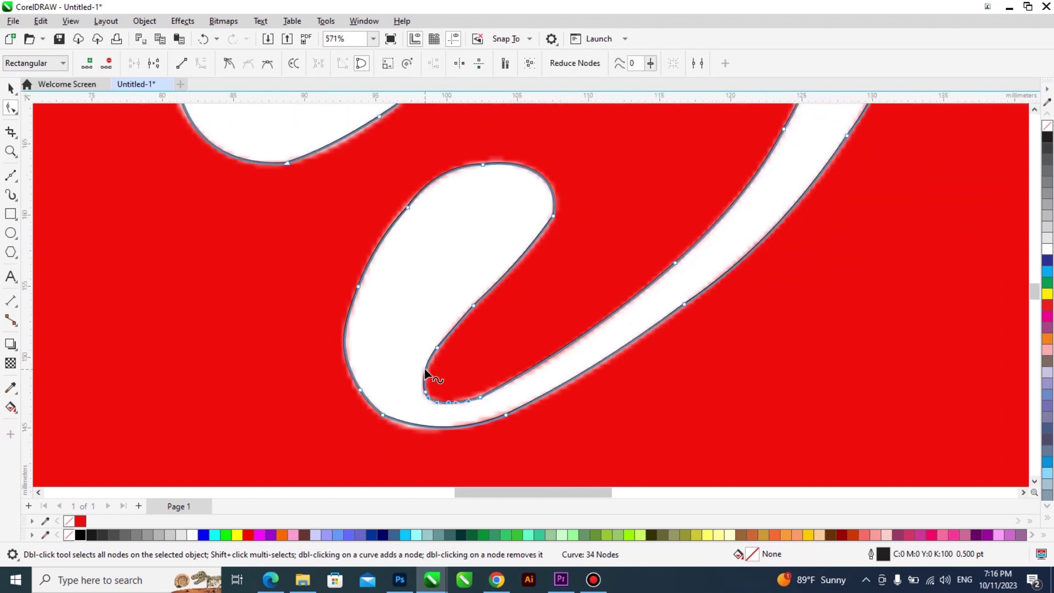
pyautogui.doubleClick(426, 393)
pyautogui.click(465, 308)
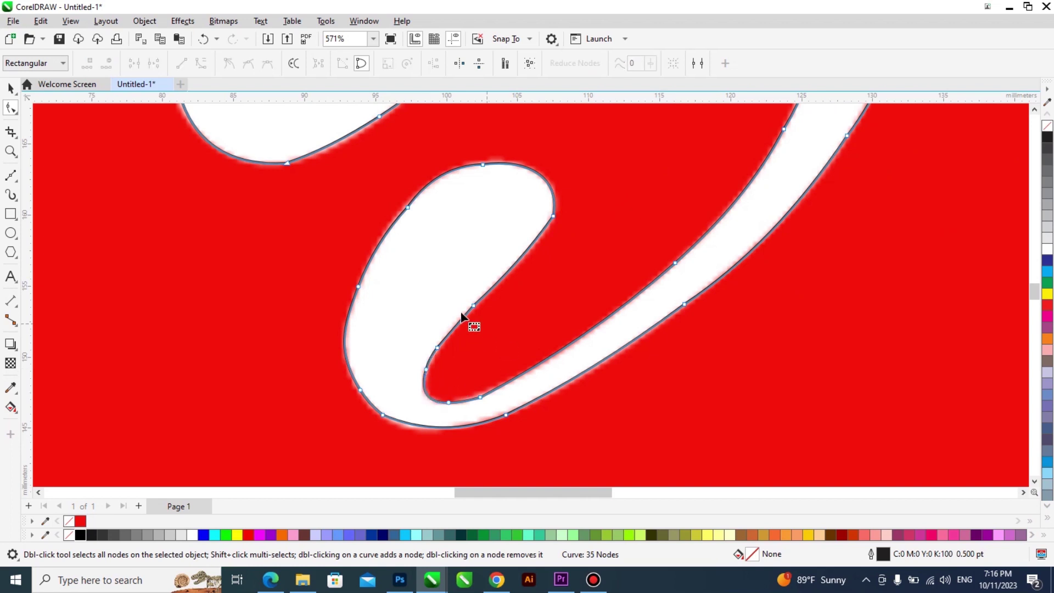
pyautogui.scroll(-3, 484, 355)
pyautogui.doubleClick(511, 302)
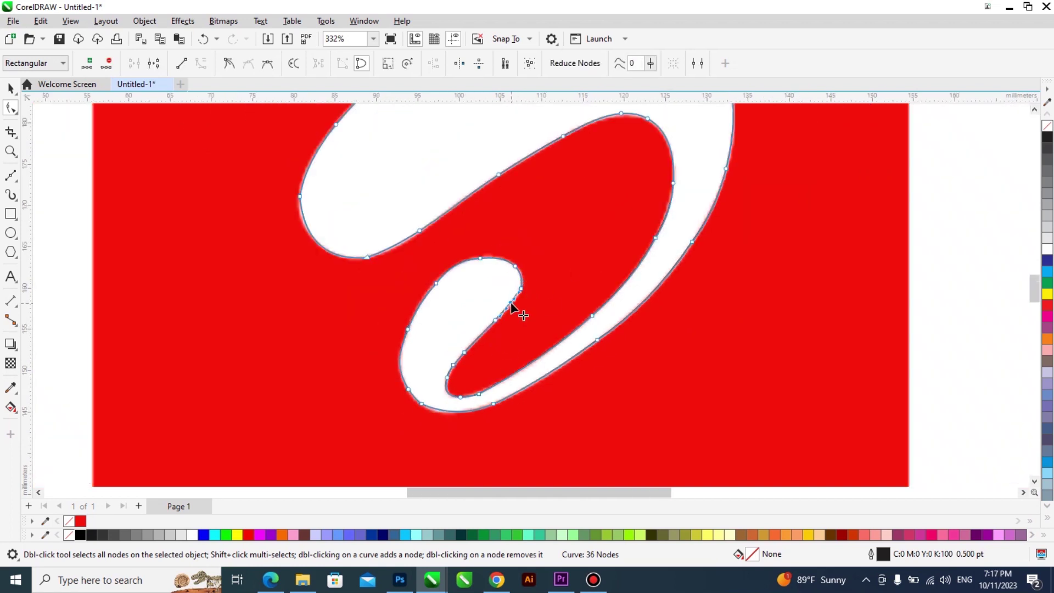
pyautogui.scroll(-2, 518, 351)
pyautogui.click(505, 345)
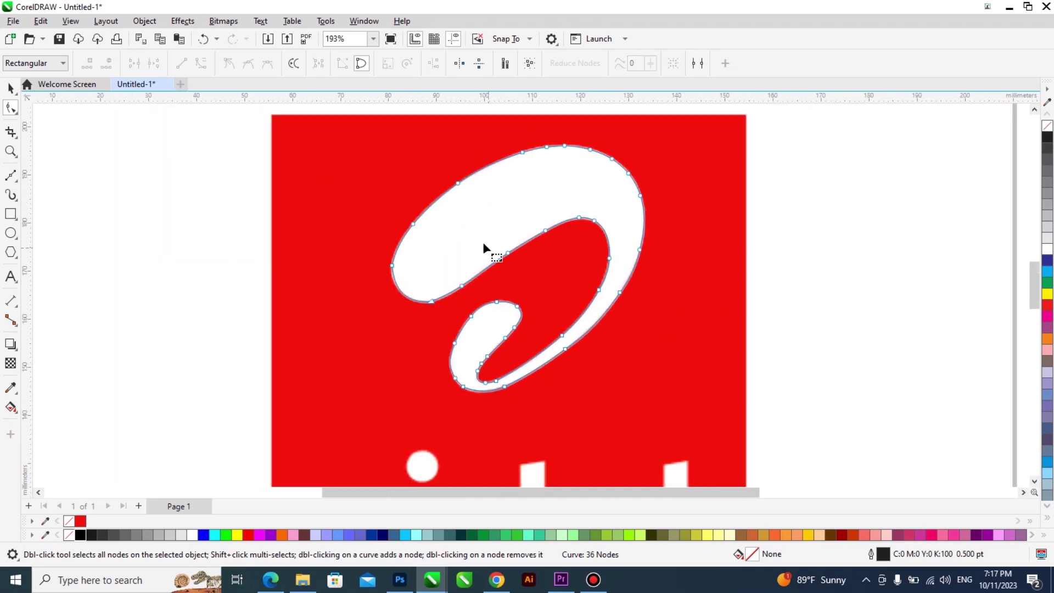
pyautogui.scroll(-2, 483, 242)
# Move the traced swirl to the right of the airtel logo
pyautogui.press('space')
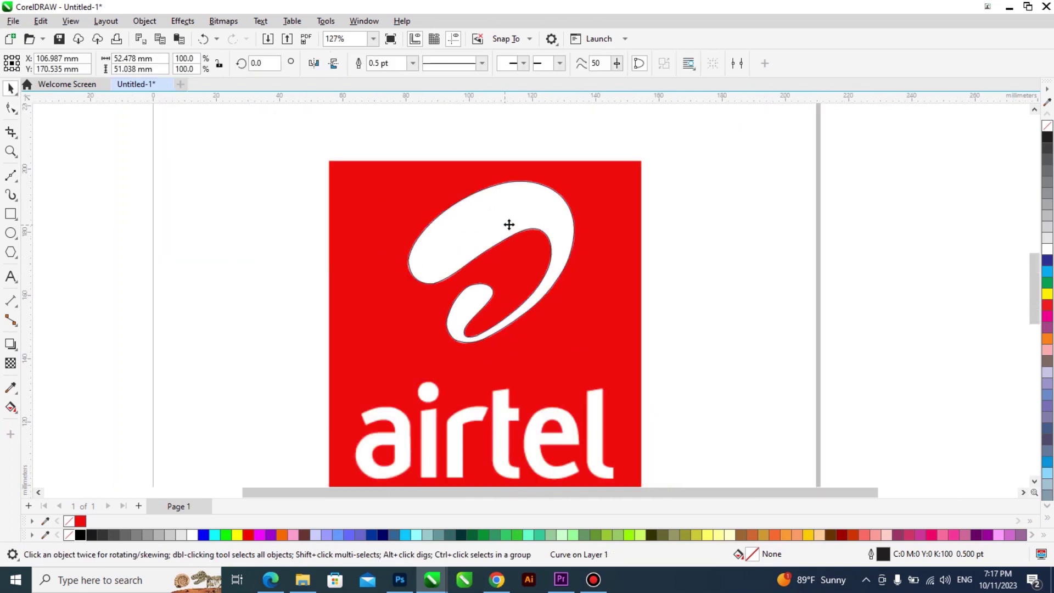
pyautogui.moveTo(508, 223); pyautogui.dragTo(759, 229)
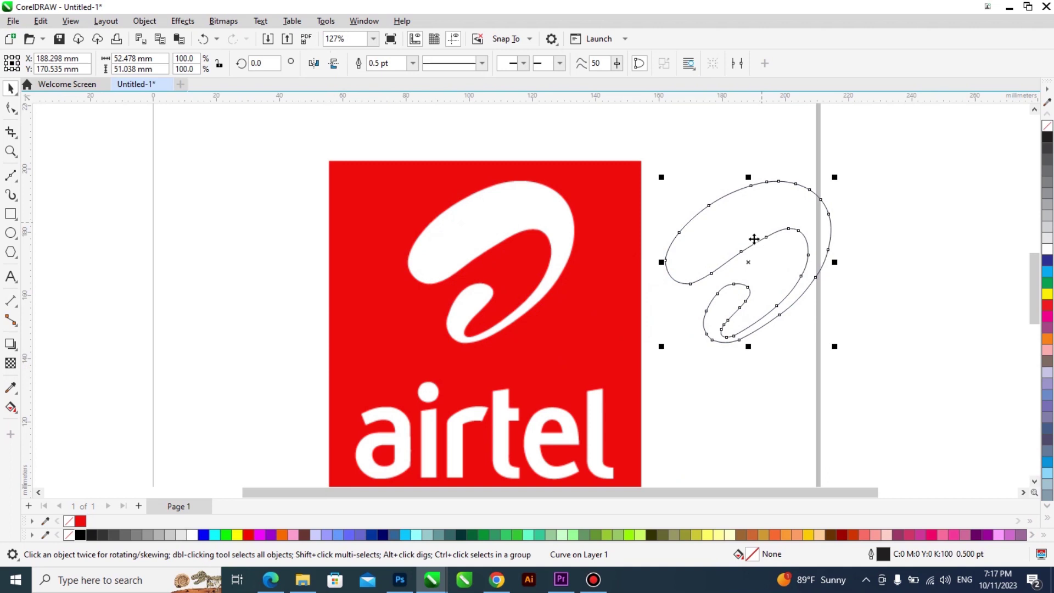
pyautogui.scroll(-1, 276, 365)
# Fill the swirl with the logo's red #F60A0B sampled by the Color Eyedropper
pyautogui.click(11, 386)
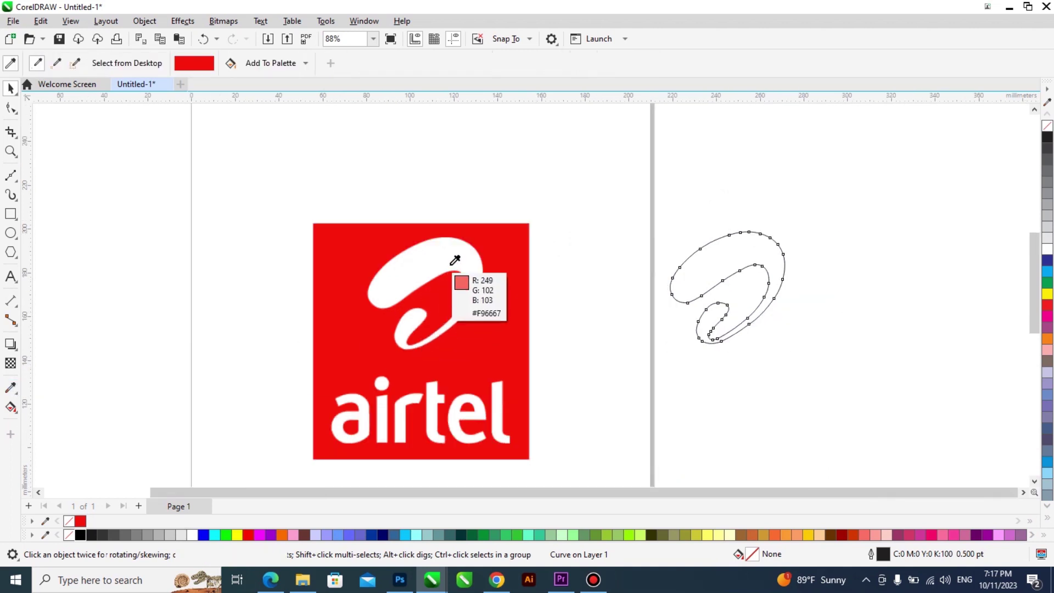
pyautogui.click(503, 240)
pyautogui.click(704, 254)
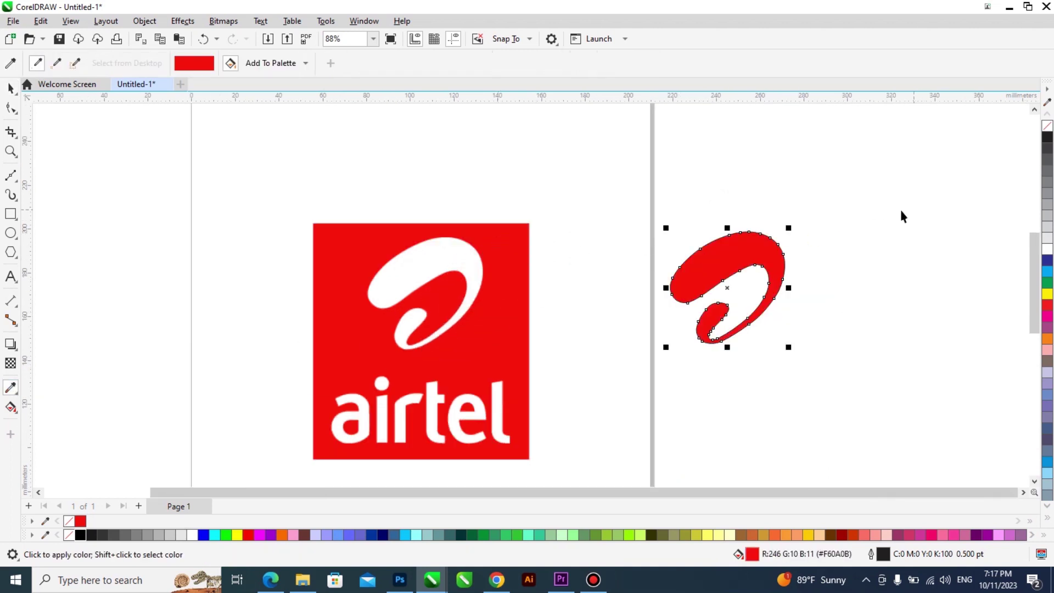
pyautogui.press('space')
pyautogui.click(575, 302)
pyautogui.scroll(2, 575, 302)
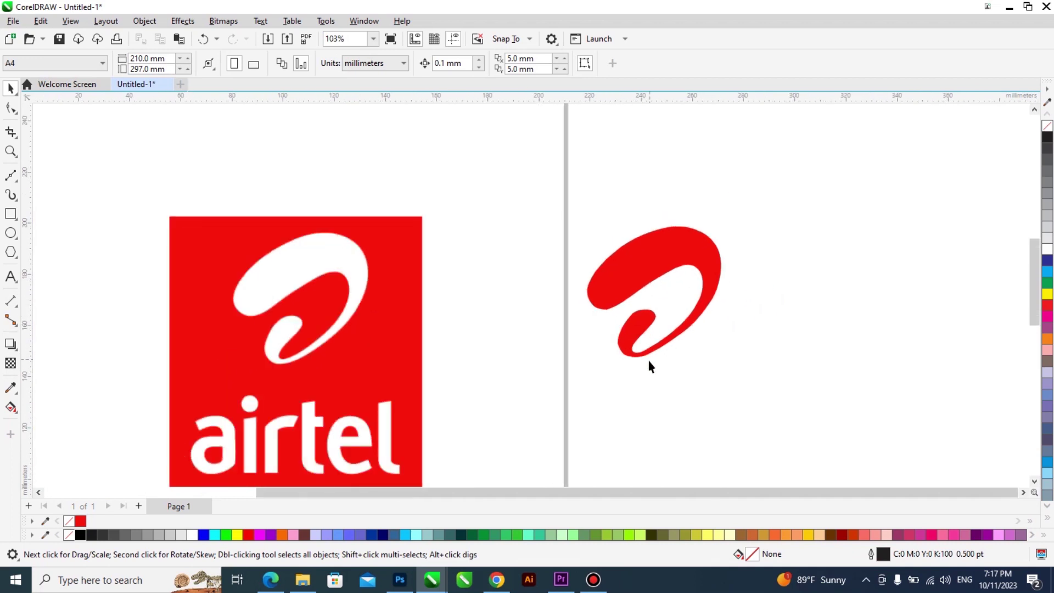
pyautogui.scroll(3, 648, 362)
# Edit the red swirl's nodes, adding three nodes along its inner bottom edge
pyautogui.click(590, 335)
pyautogui.press('F10')
pyautogui.scroll(2, 599, 356)
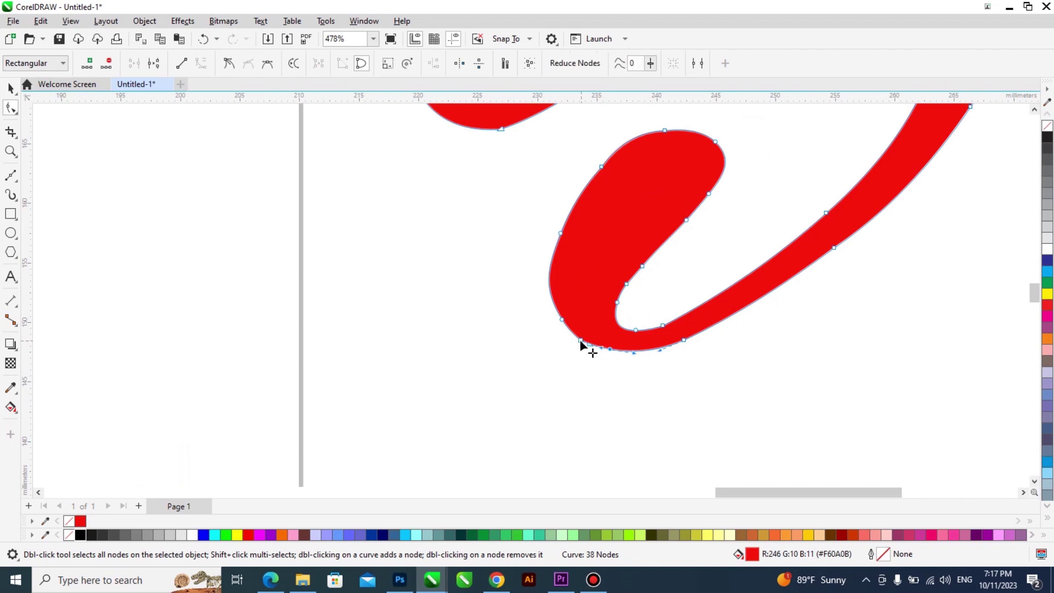
pyautogui.click(663, 324)
pyautogui.doubleClick(647, 333)
pyautogui.doubleClick(674, 332)
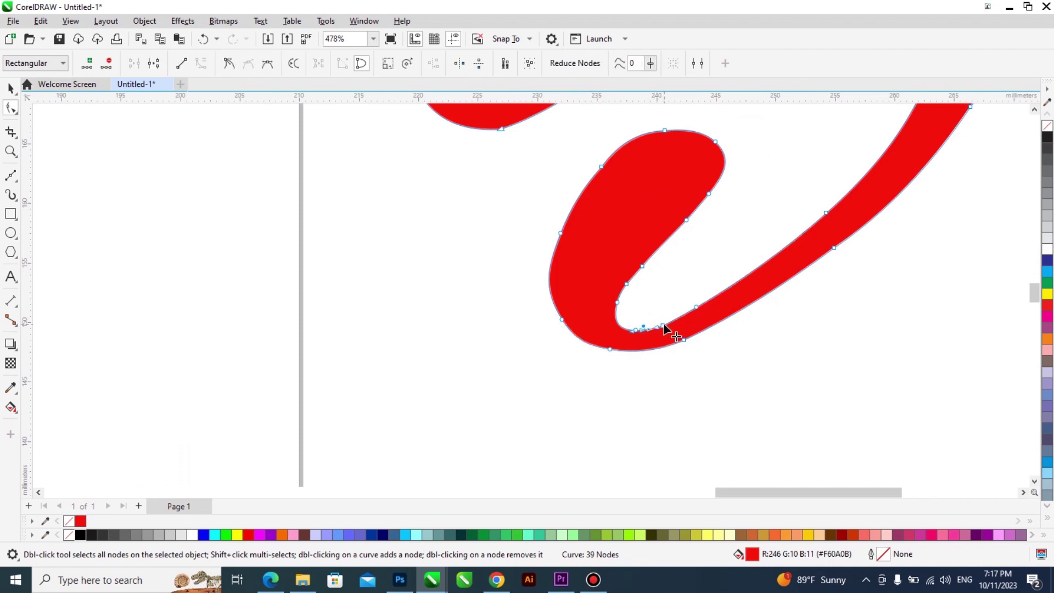
pyautogui.doubleClick(616, 312)
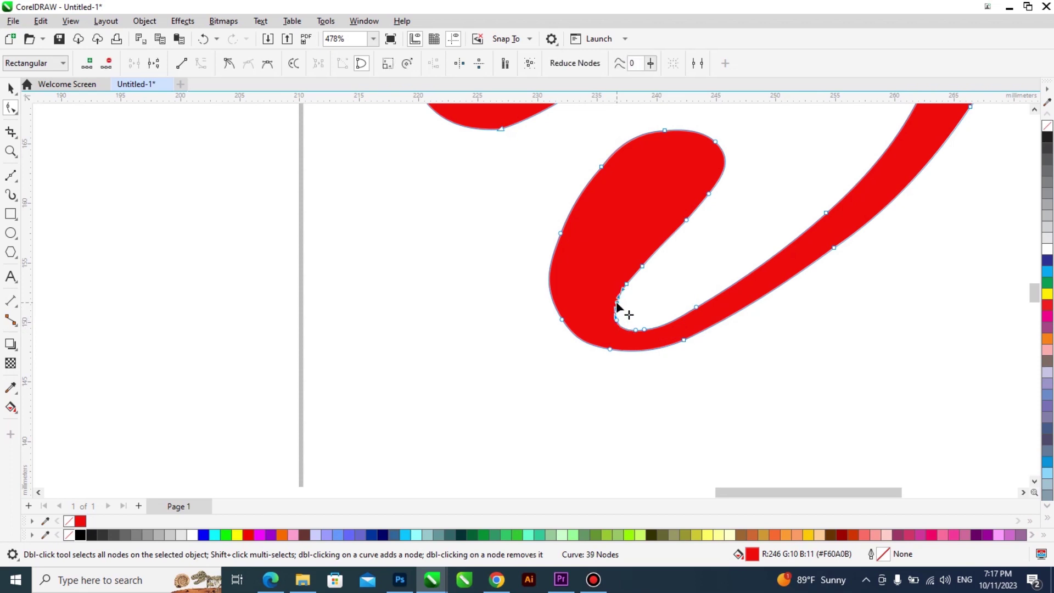
# Remove the unneeded nodes at the inner tail, leaving a clean 35-node swirl
pyautogui.doubleClick(559, 233)
pyautogui.scroll(-2, 552, 270)
pyautogui.scroll(-1, 552, 308)
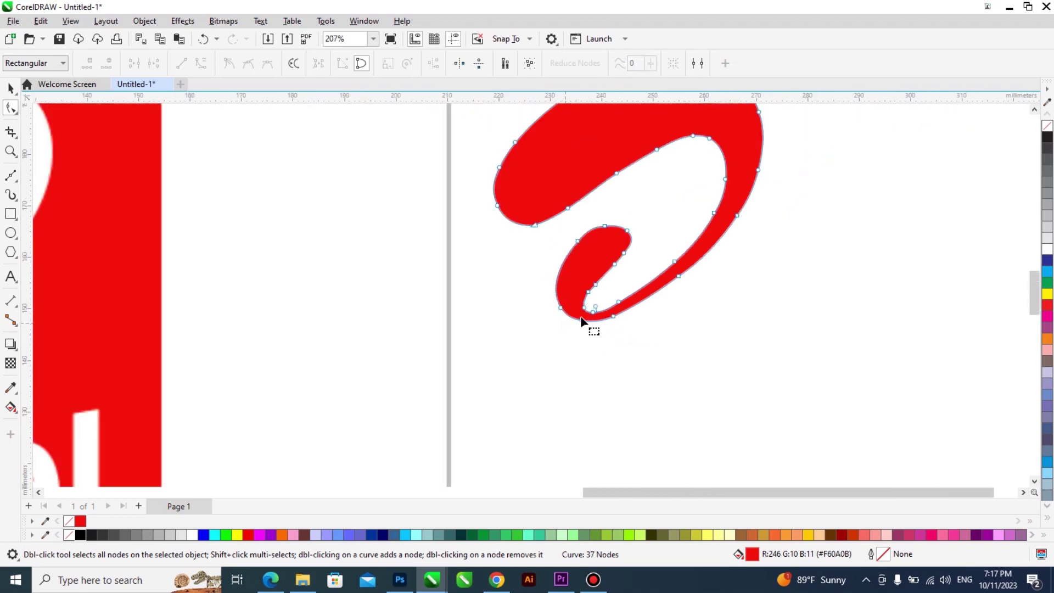
pyautogui.doubleClick(677, 277)
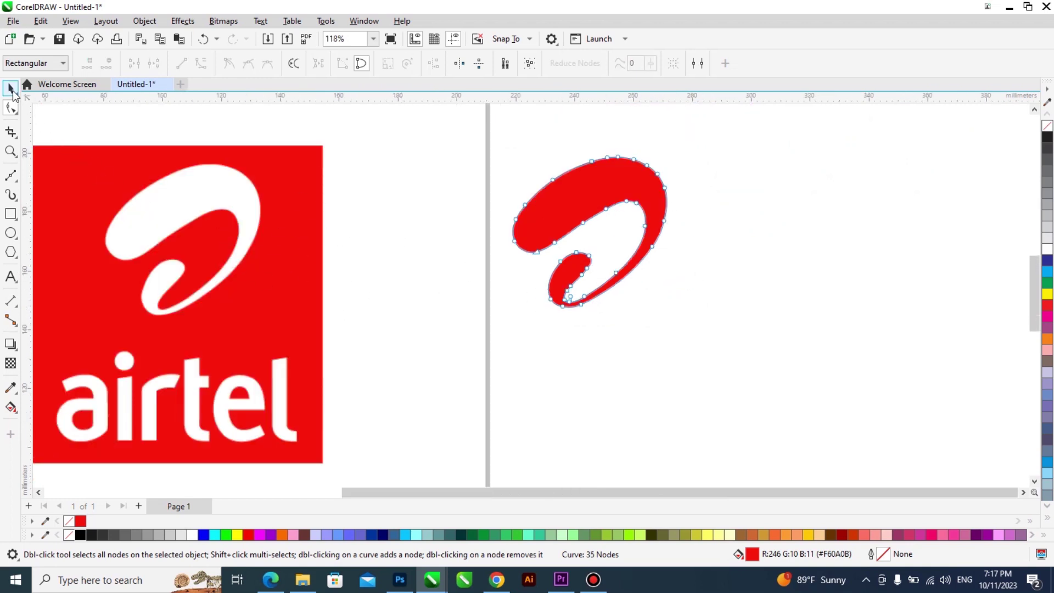
pyautogui.click(12, 89)
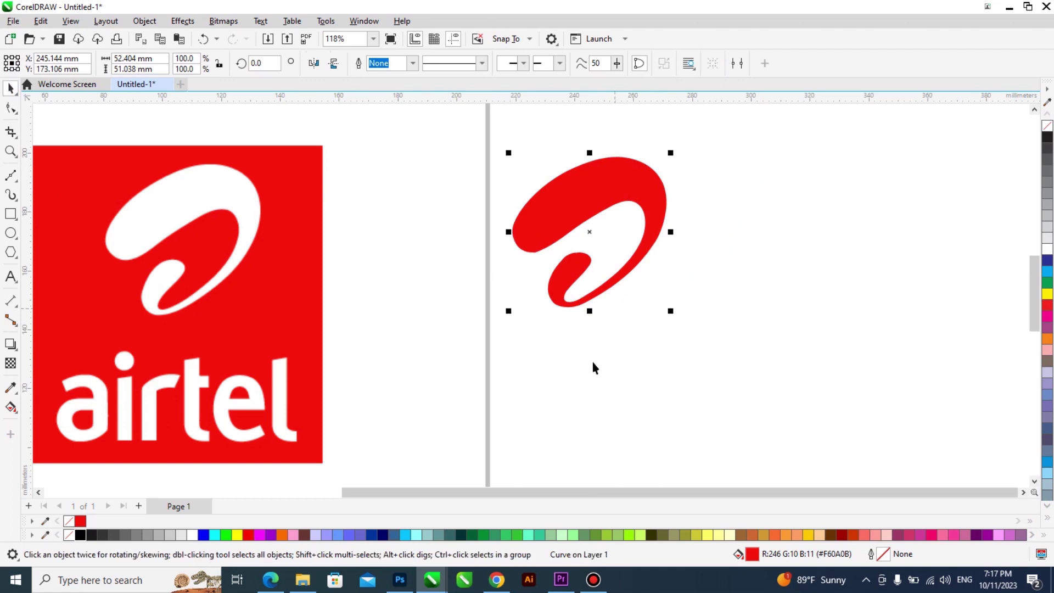
pyautogui.scroll(-2, 591, 362)
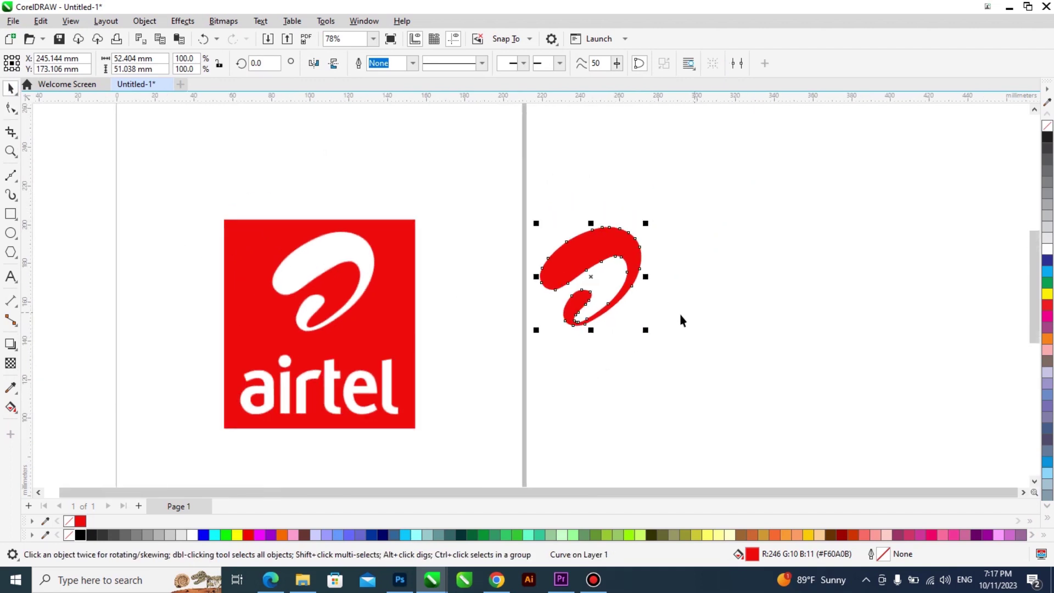